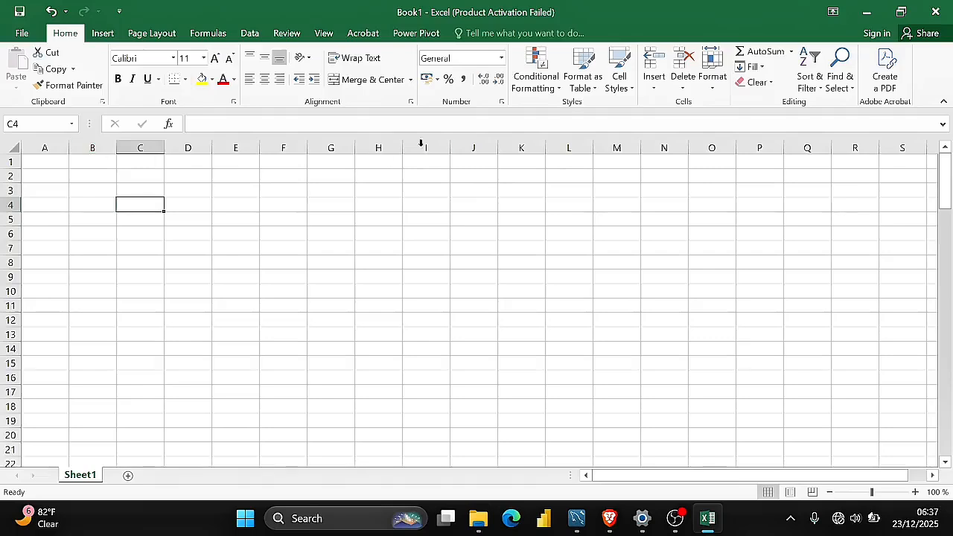
Review the number formats available for the selected cell, from General through Text
left_click(502, 59)
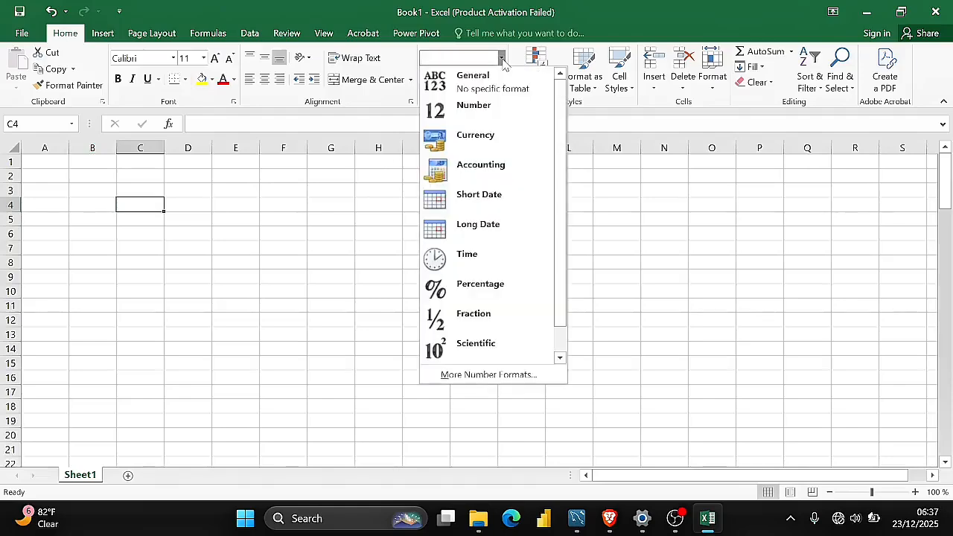
left_click(502, 59)
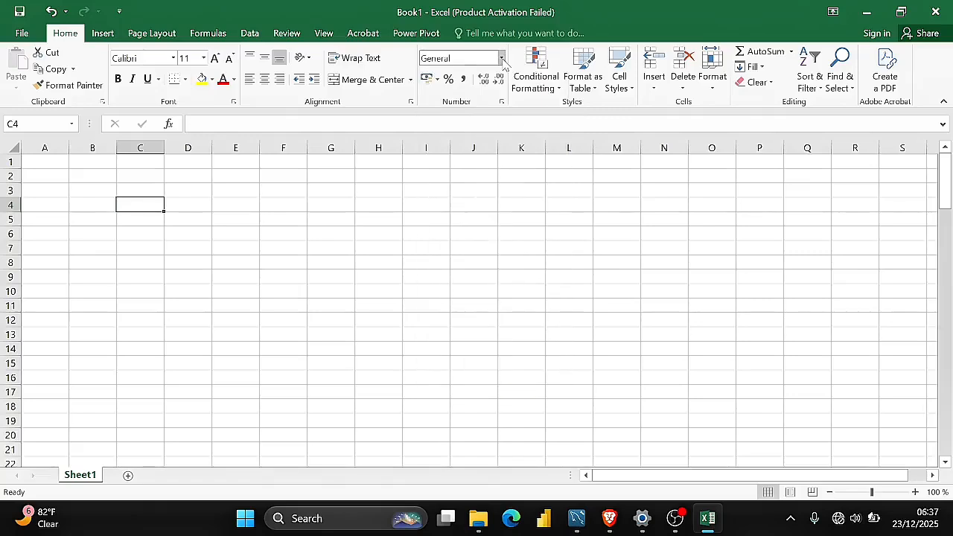
left_click(502, 59)
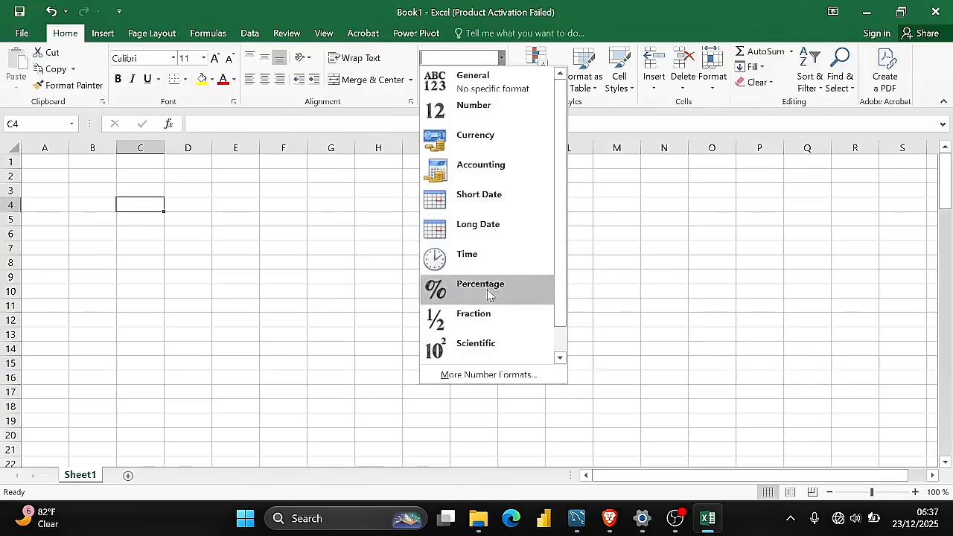
left_click(560, 358)
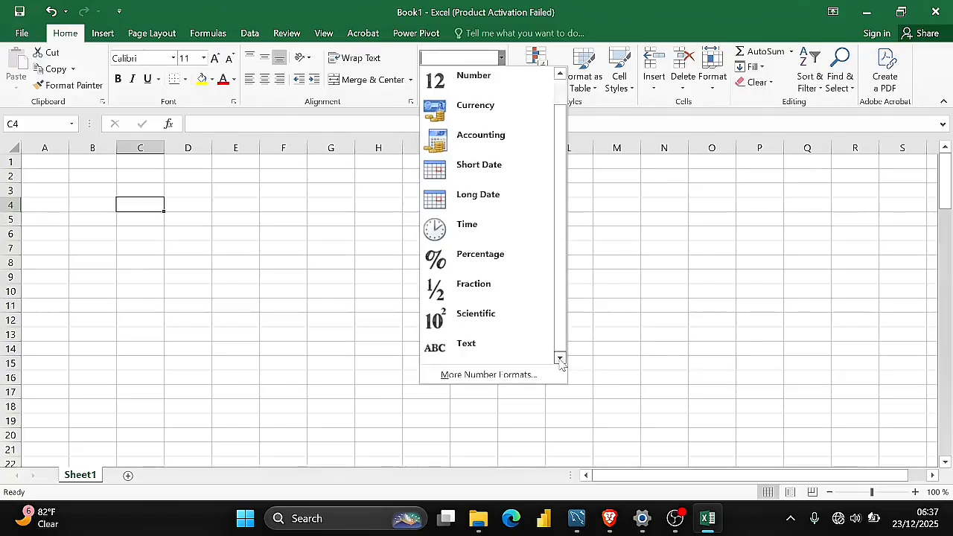
left_click(162, 235)
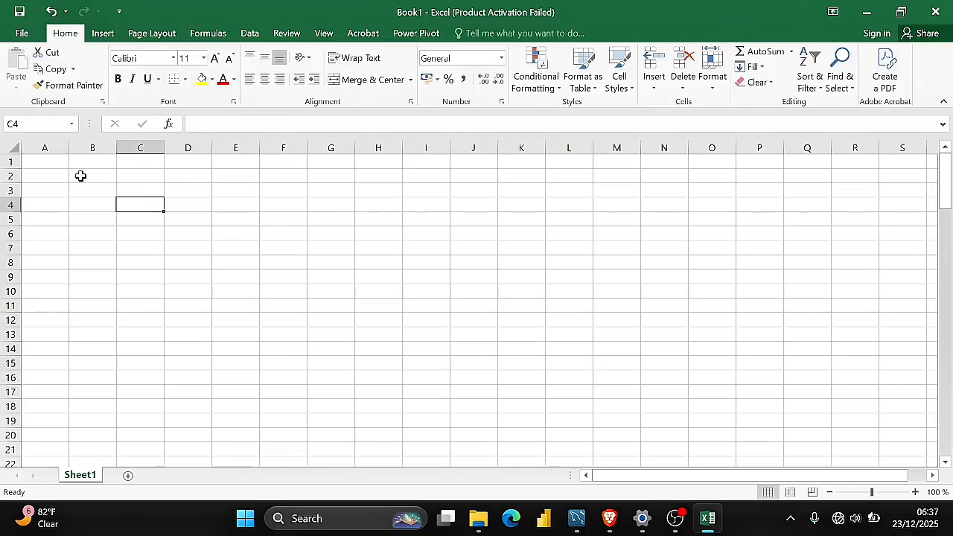
left_click(42, 162)
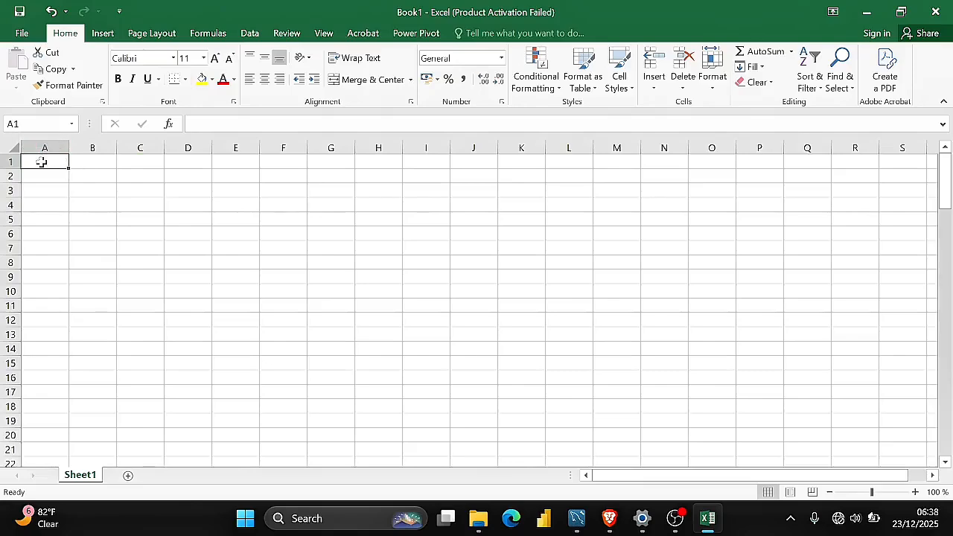
type("Pa")
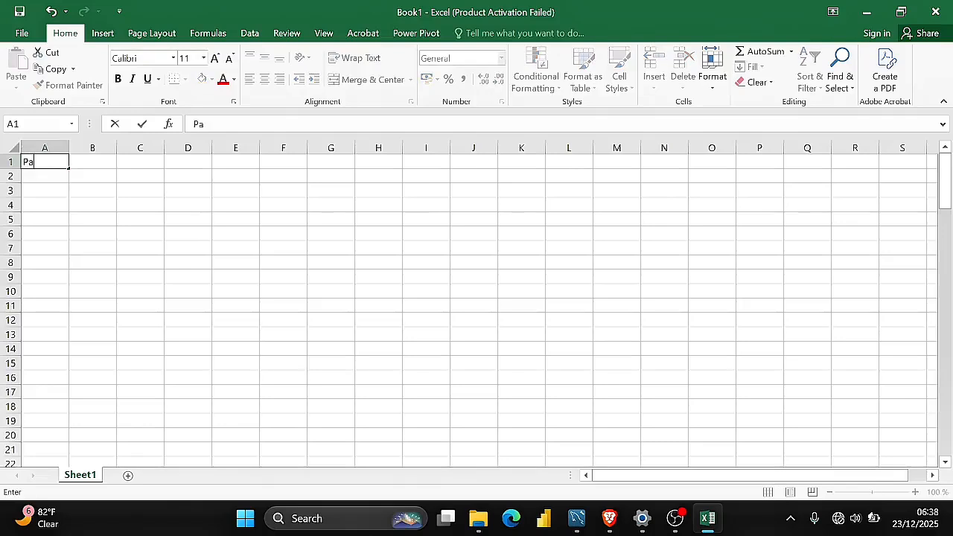
type("tient")
key("BackSpace")
key("BackSpace")
key("BackSpace")
key("BackSpace")
key("BackSpace")
key("BackSpace")
key("BackSpace")
Enter the column header "EMR_no" in cell A1
type("Emr")
key("BackSpace")
key("BackSpace")
key("BackSpace")
type("EMR_no")
left_click(53, 172)
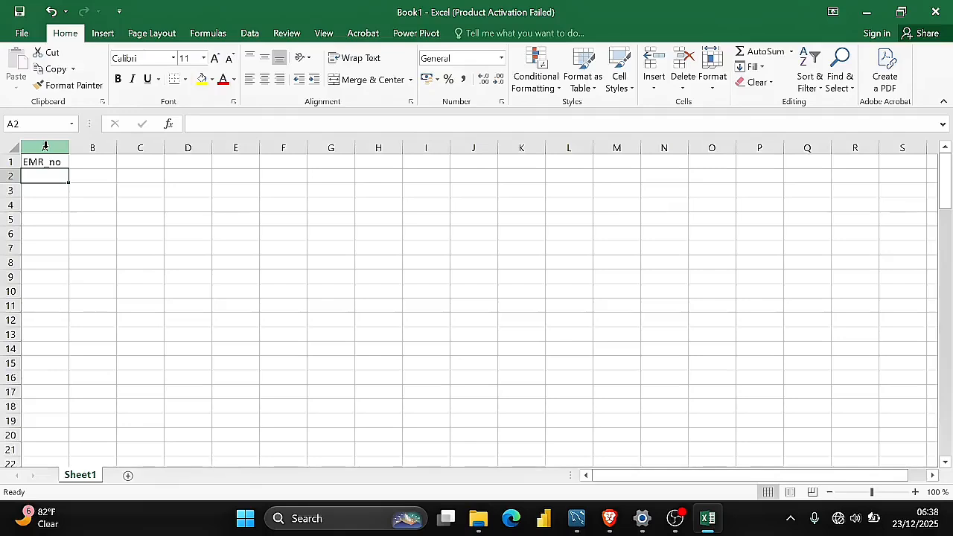
Review the number formats available for column A without applying one
left_click(45, 147)
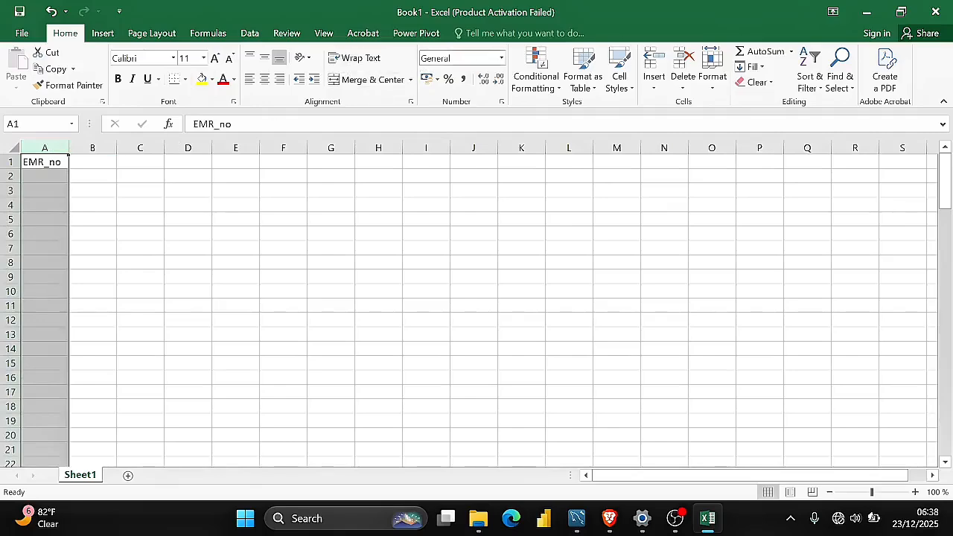
left_click(502, 58)
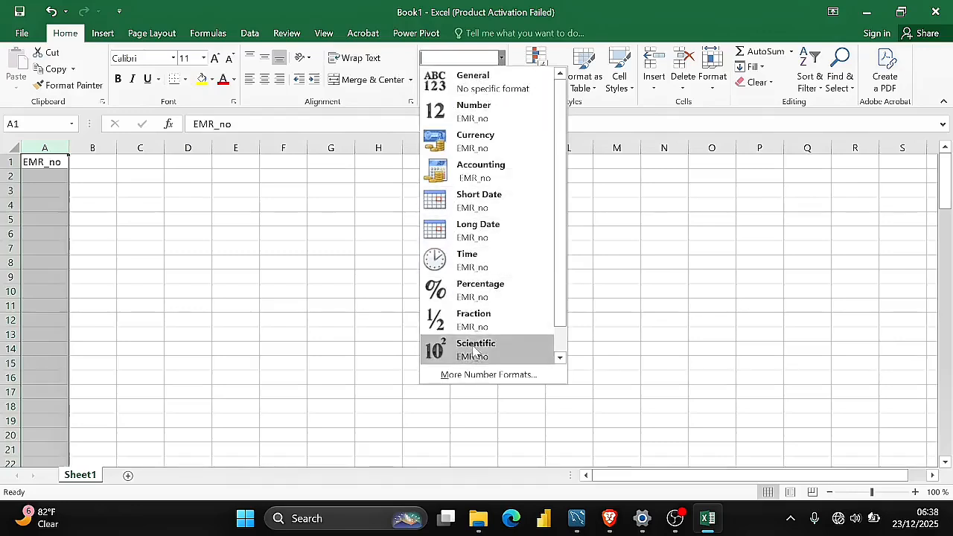
left_click(243, 212)
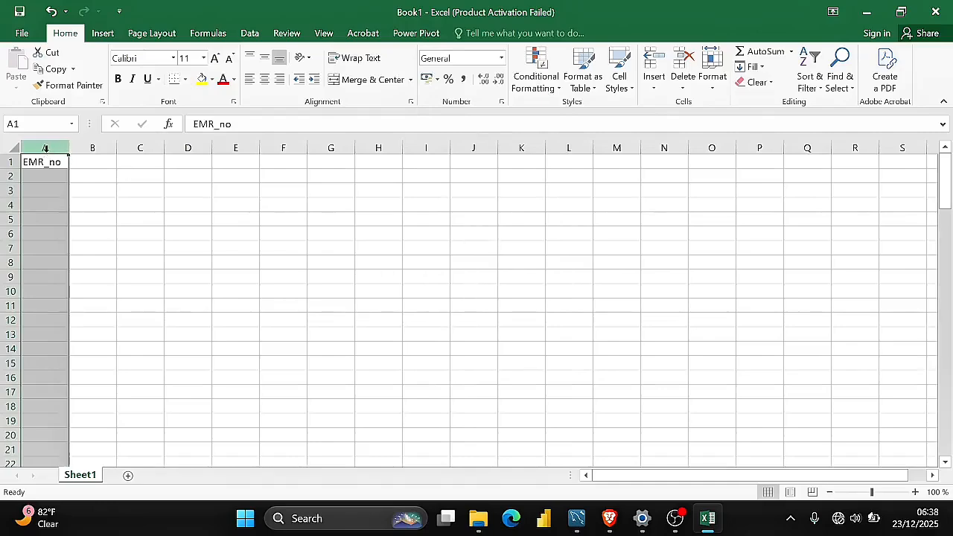
left_click(104, 192)
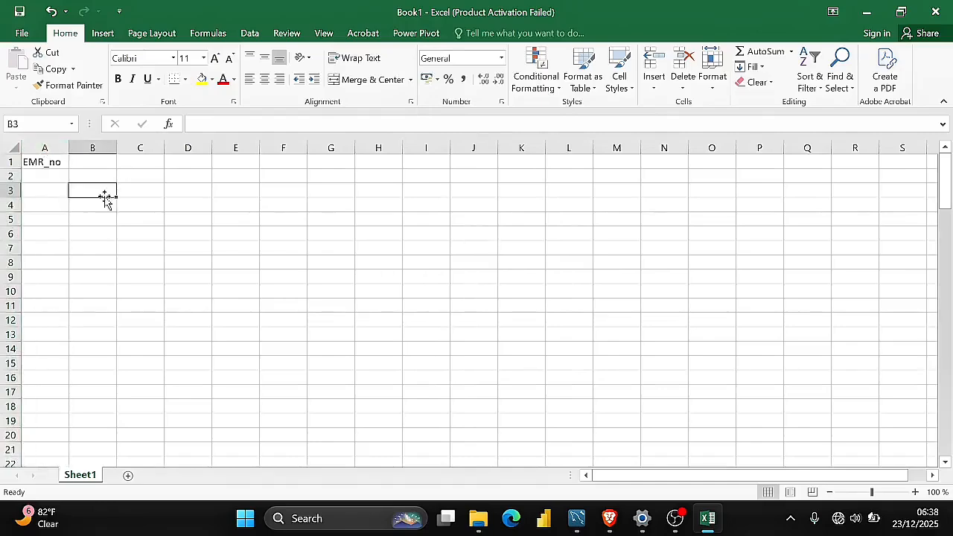
Apply the General number format to the whole EMR_no column, column A
left_click(45, 145)
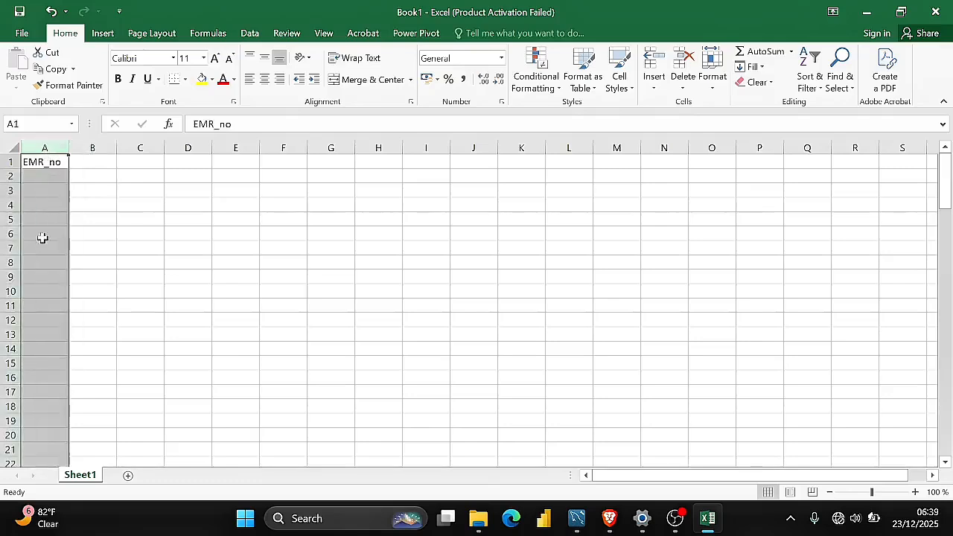
left_click(503, 59)
left_click(478, 88)
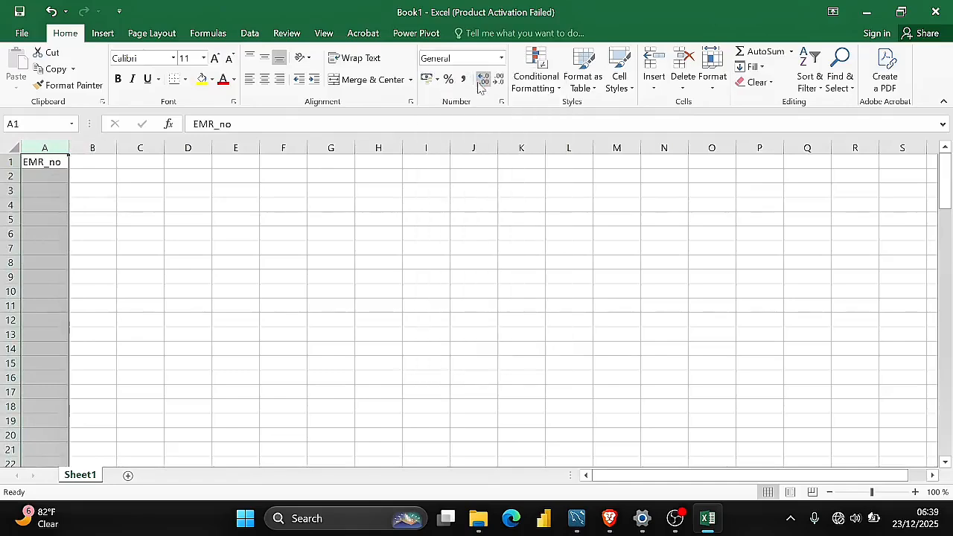
left_click(87, 173)
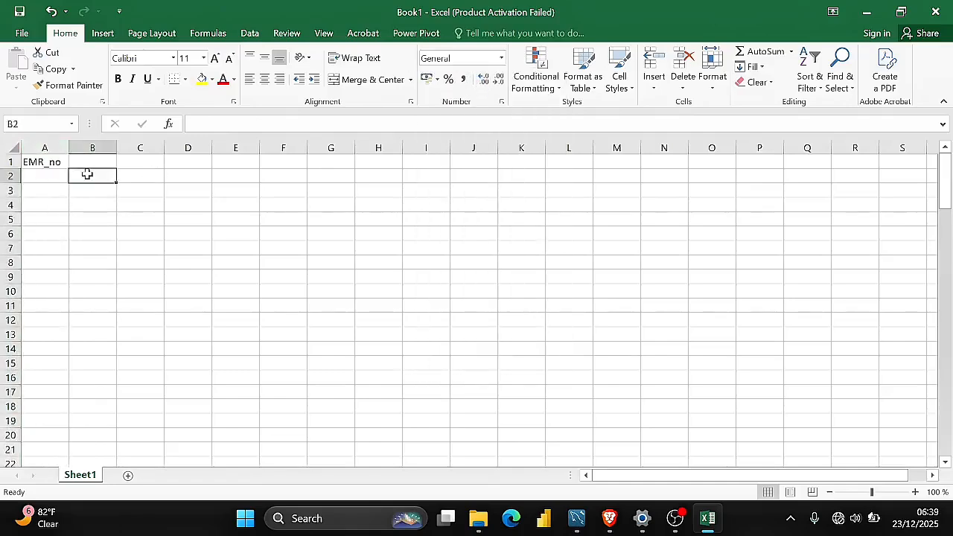
left_click(44, 146)
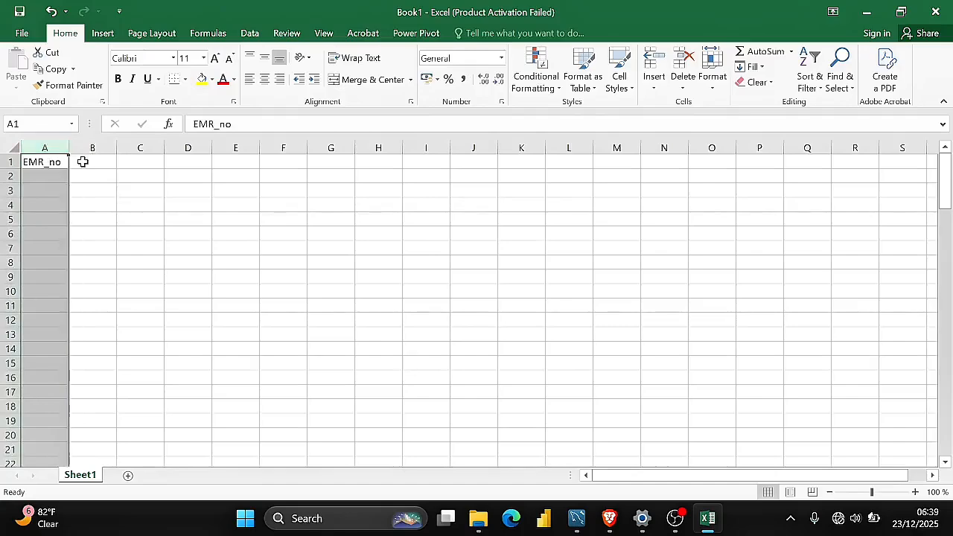
key("Down")
left_click(49, 161)
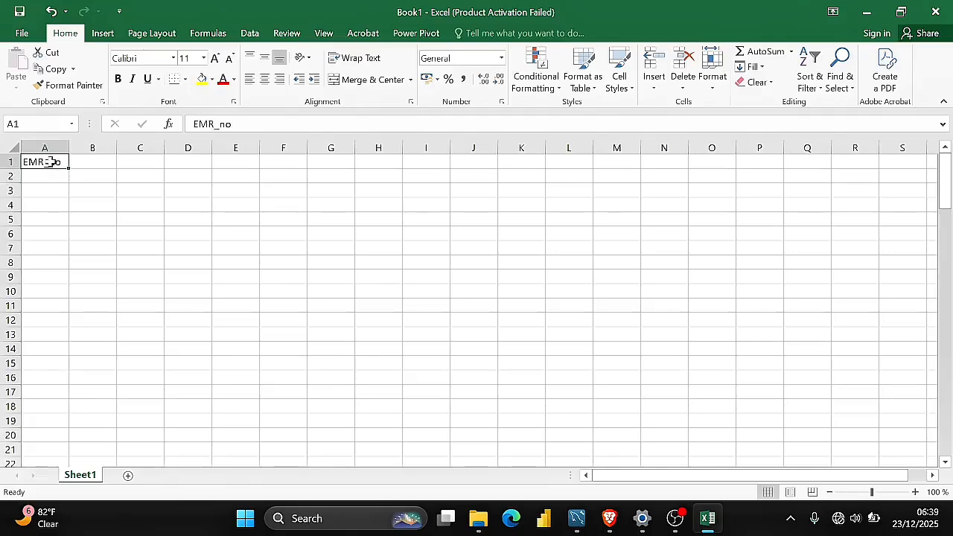
key("Down")
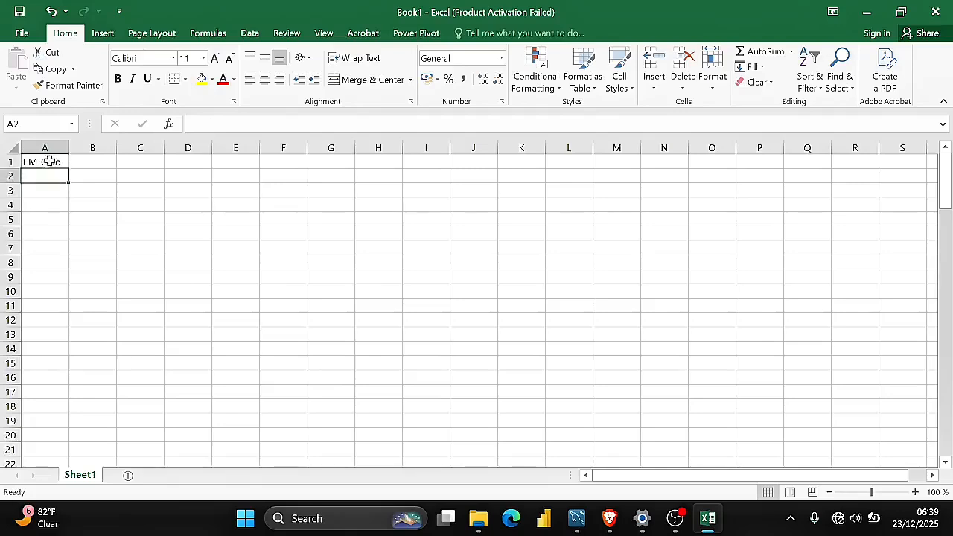
left_click(48, 161)
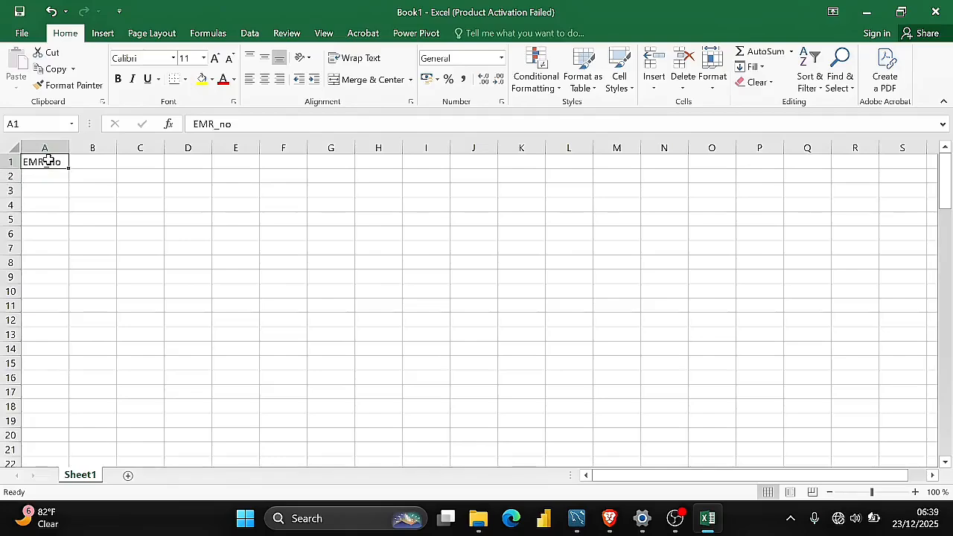
key("Down")
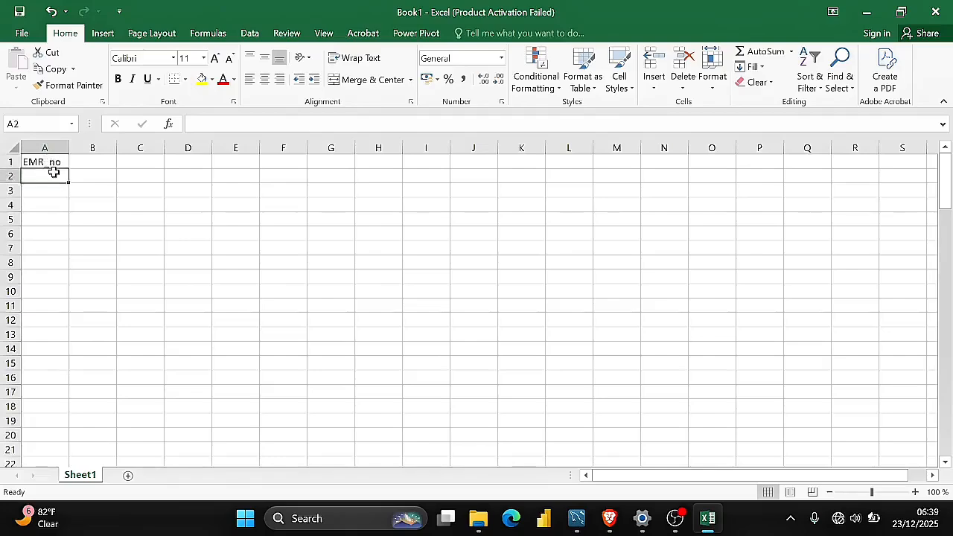
key("Up")
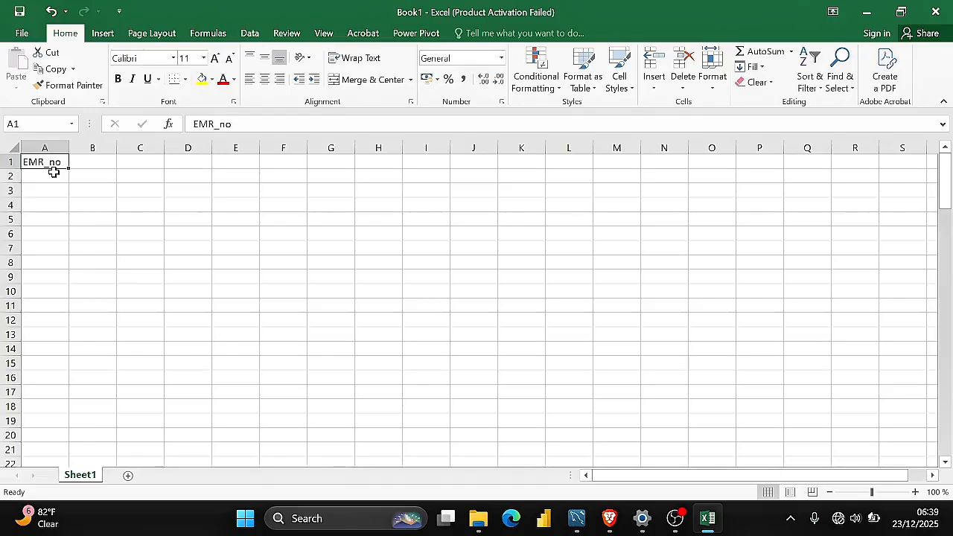
key("Right")
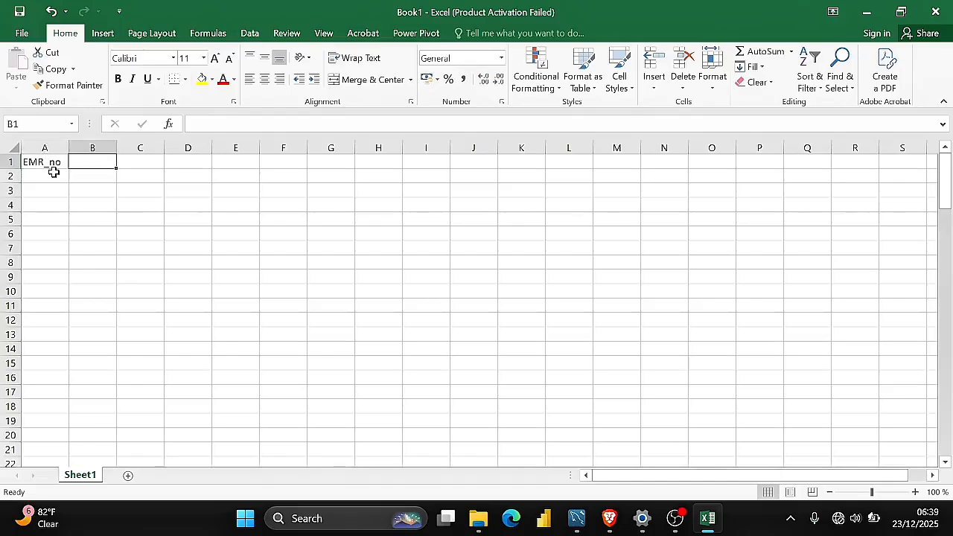
key("Right")
key("Right")
key("Right")
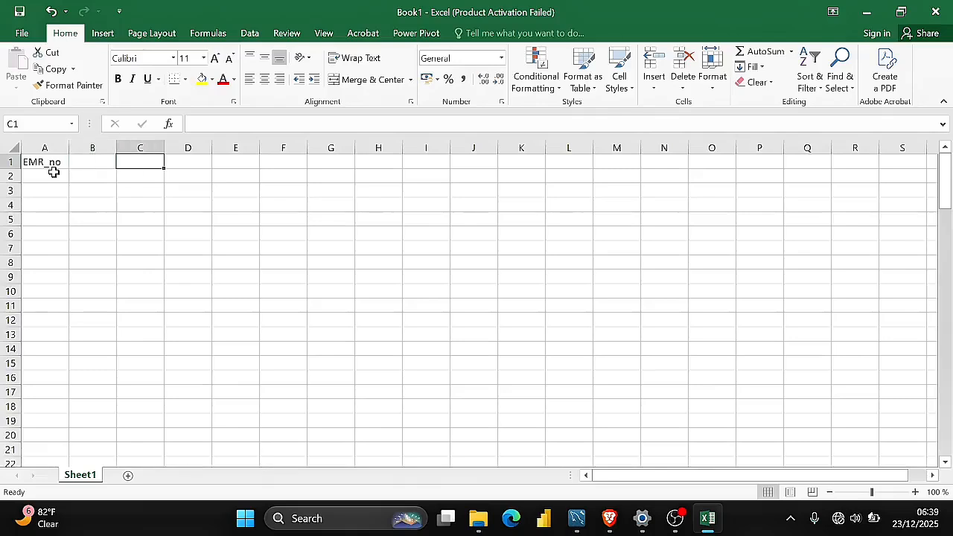
key("Right")
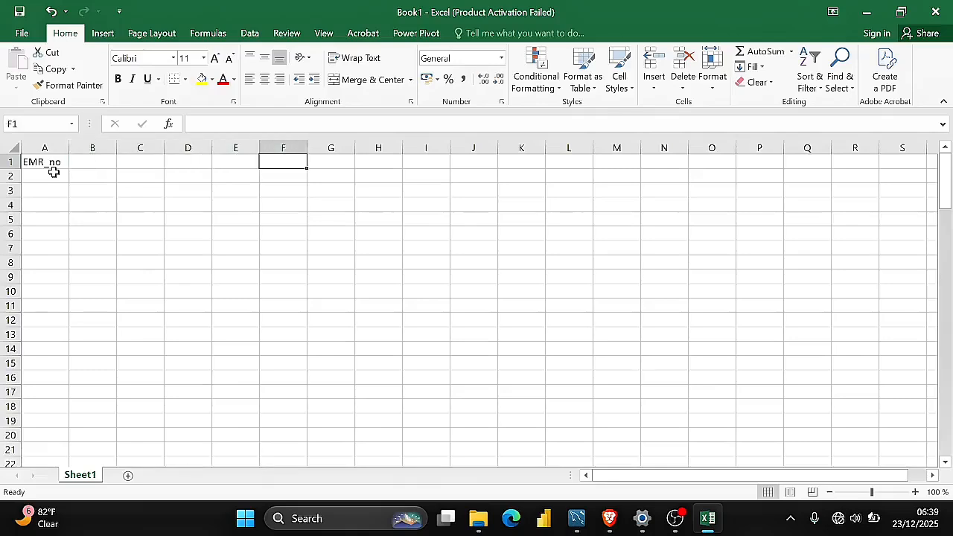
left_click(53, 172)
key("Down")
key("Down")
key("Down")
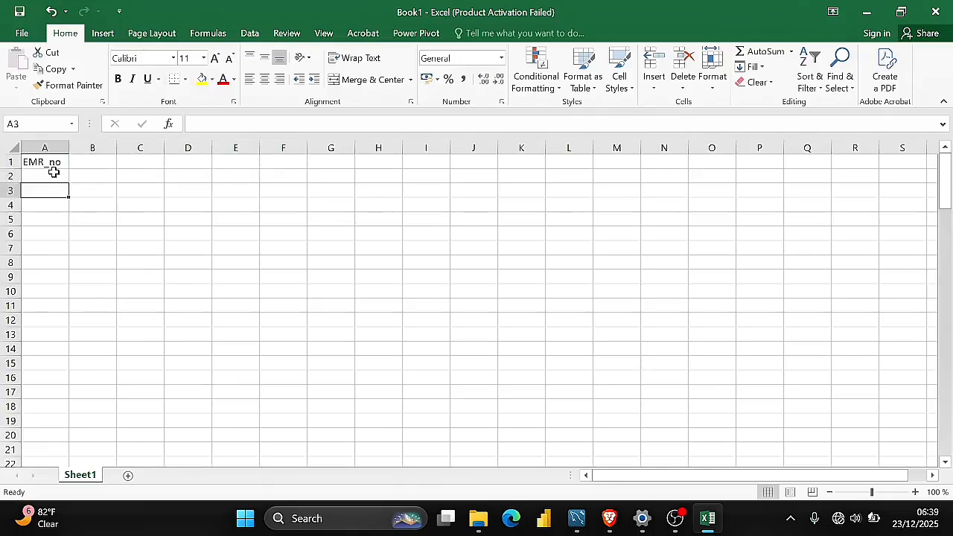
key("Down")
key("Down")
key("Down")
key("Down")
key("Down")
key("Down")
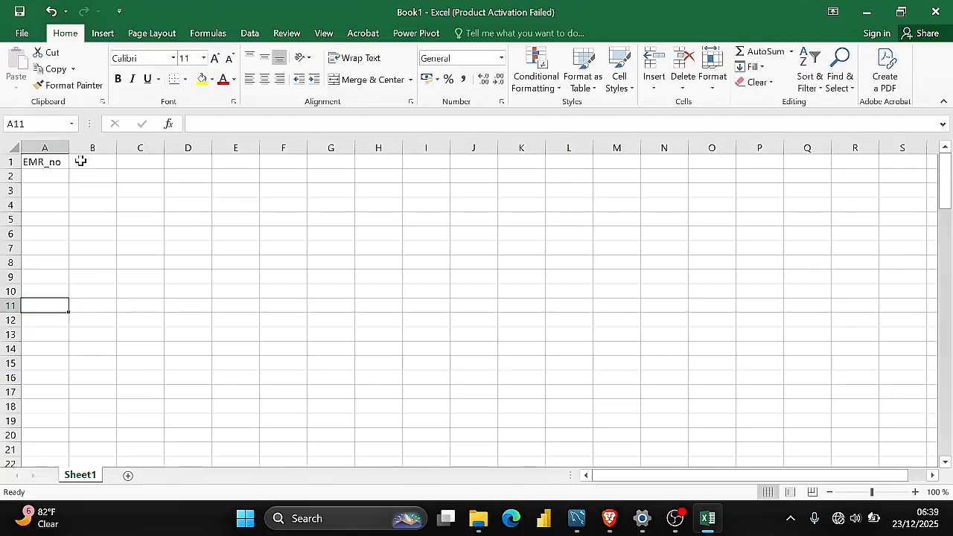
left_click(80, 161)
left_click(131, 163)
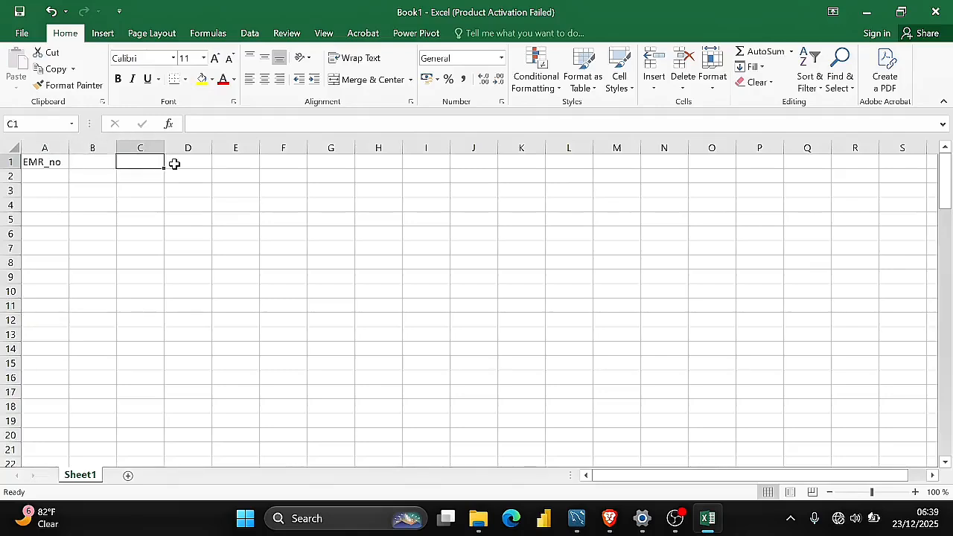
left_click(175, 164)
left_click(148, 163)
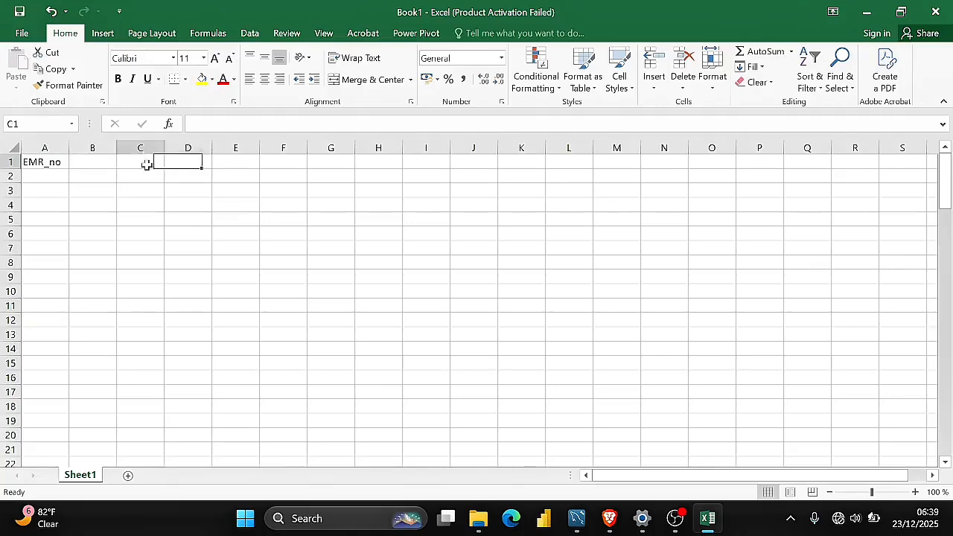
left_click(92, 165)
left_click(50, 160)
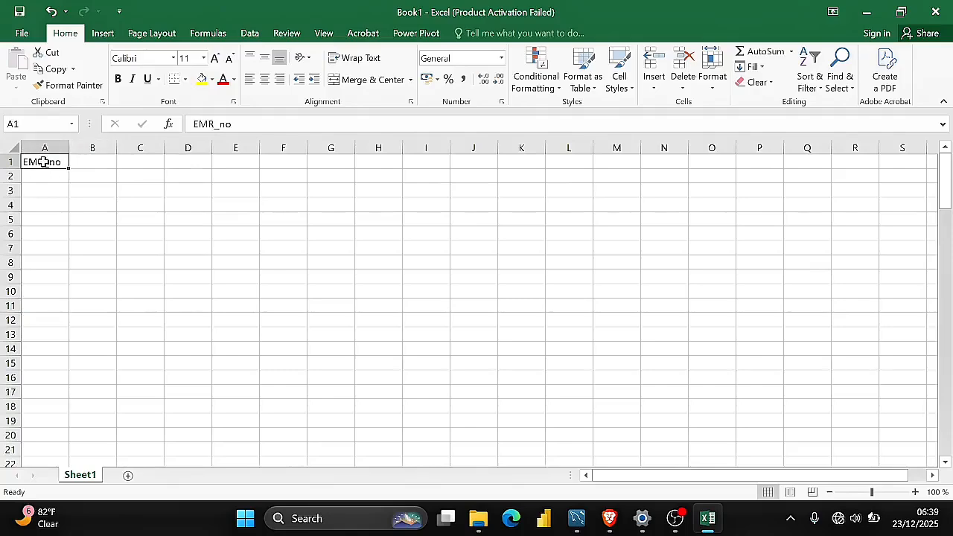
Enter the column header "Appointment_Date" in cell B1, beside the EMR_no header
left_click(84, 162)
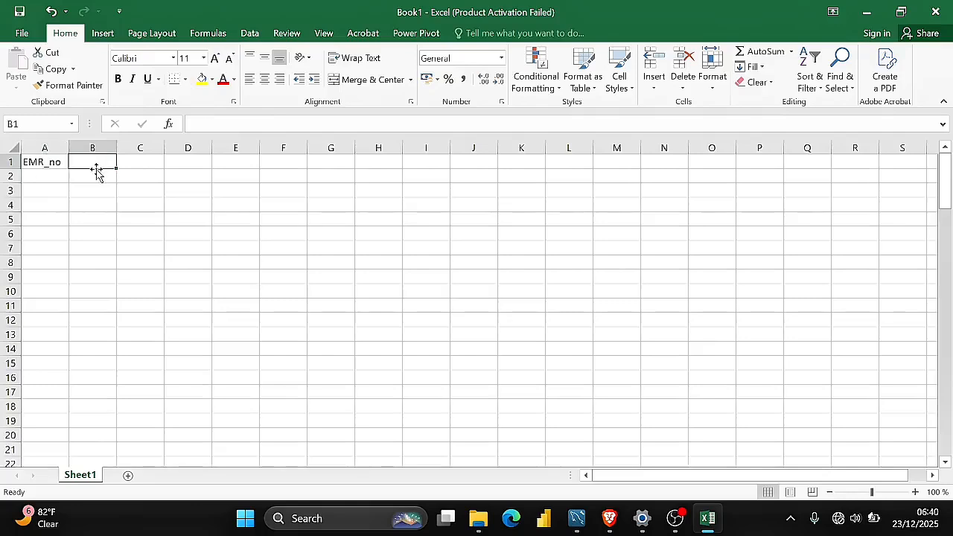
type("aPPO")
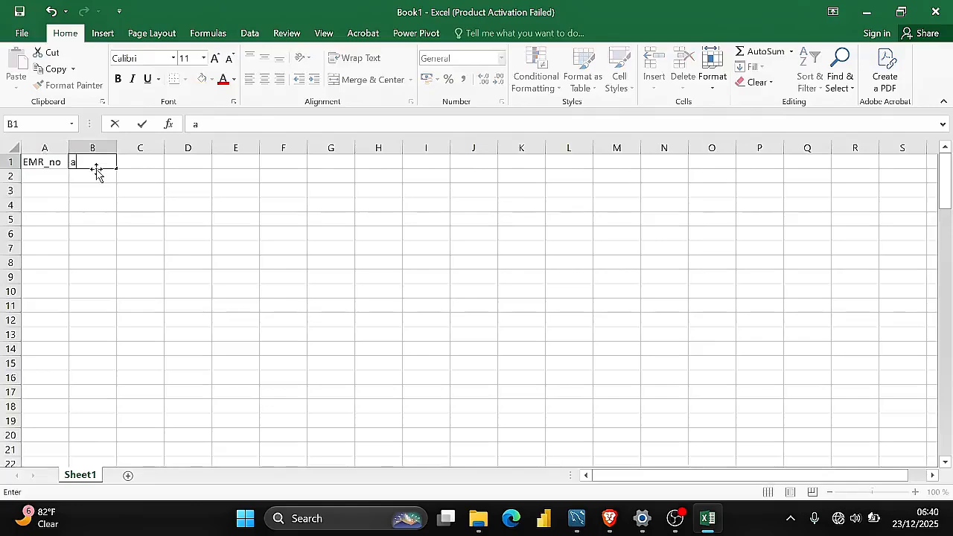
key("BackSpace")
key("BackSpace")
key("BackSpace")
key("BackSpace")
type("Appoint")
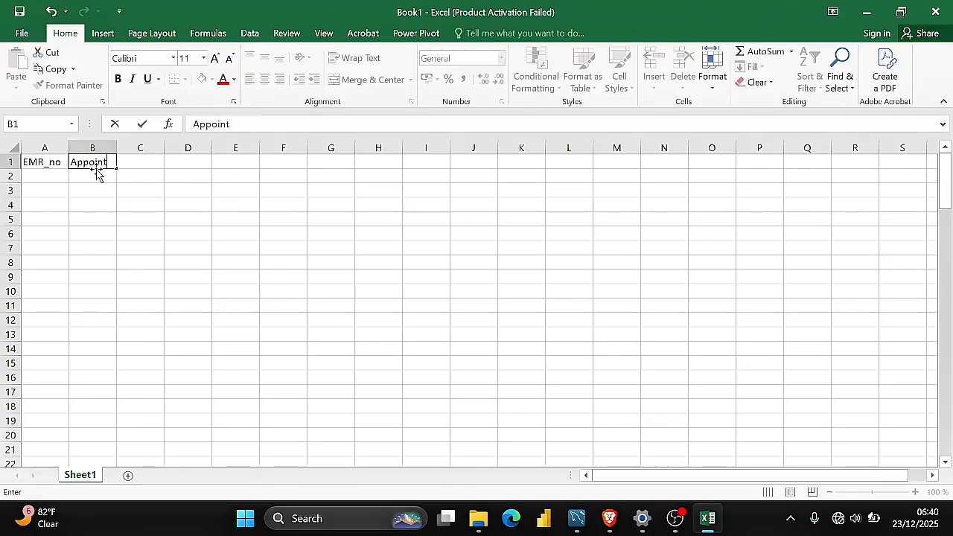
type("ment_Date")
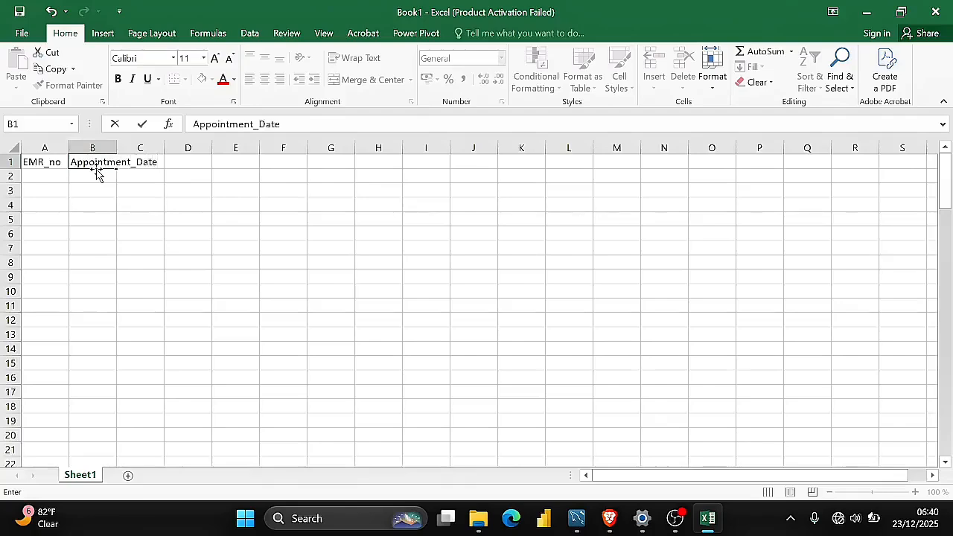
key("Return")
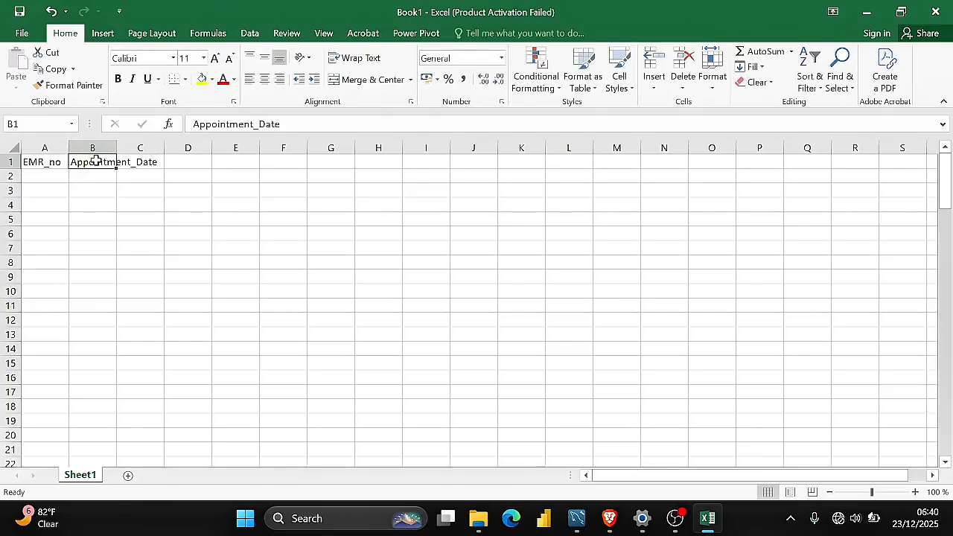
left_click(146, 163)
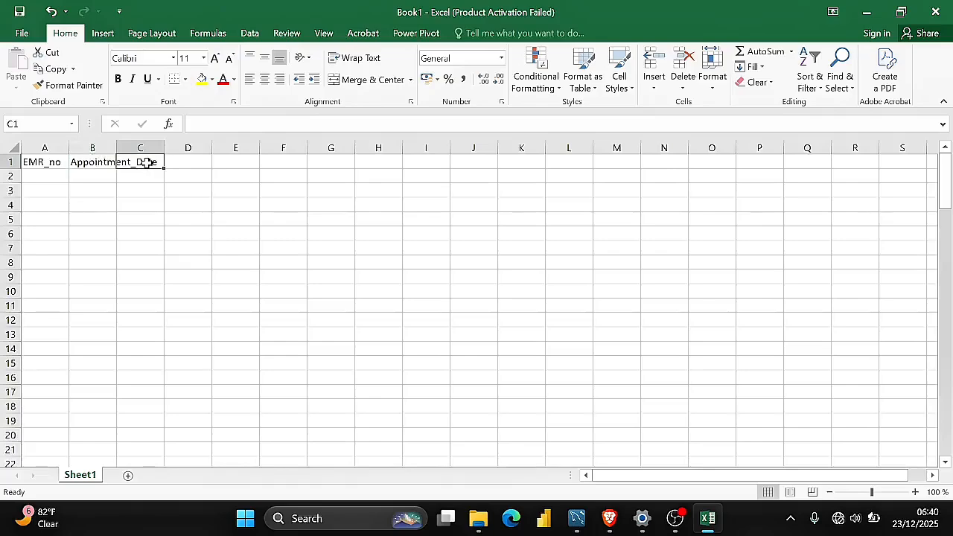
Auto-fit the width of column B to the Appointment_Date header
left_click(101, 162)
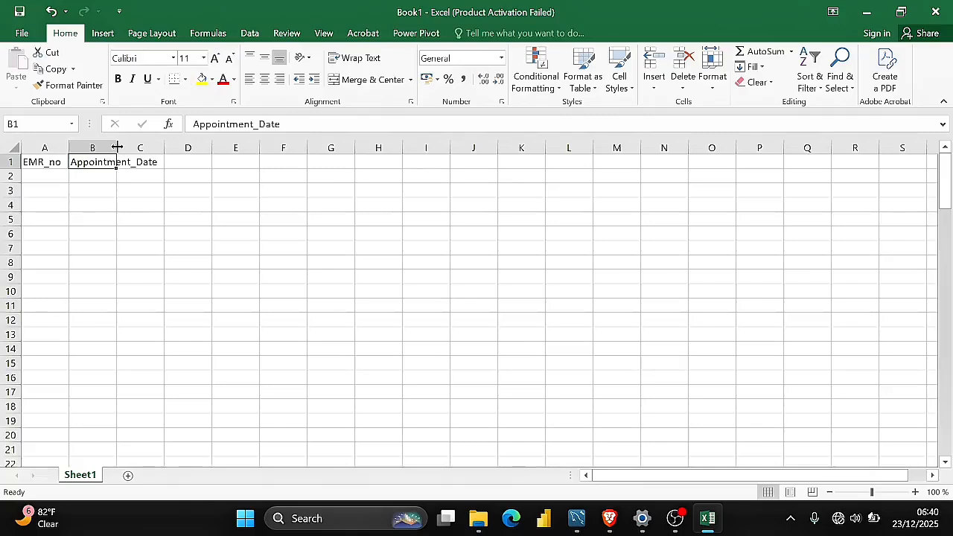
double_click(116, 144)
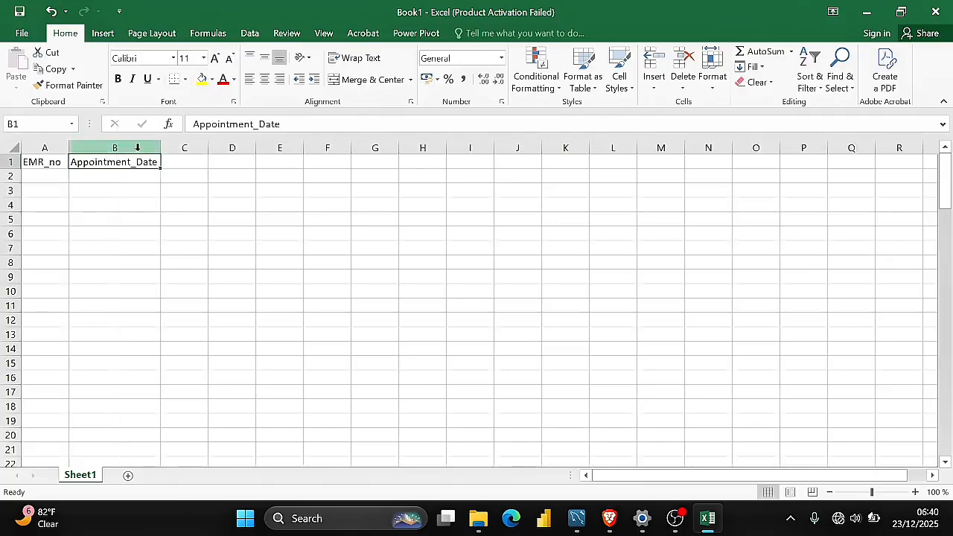
left_click(121, 176)
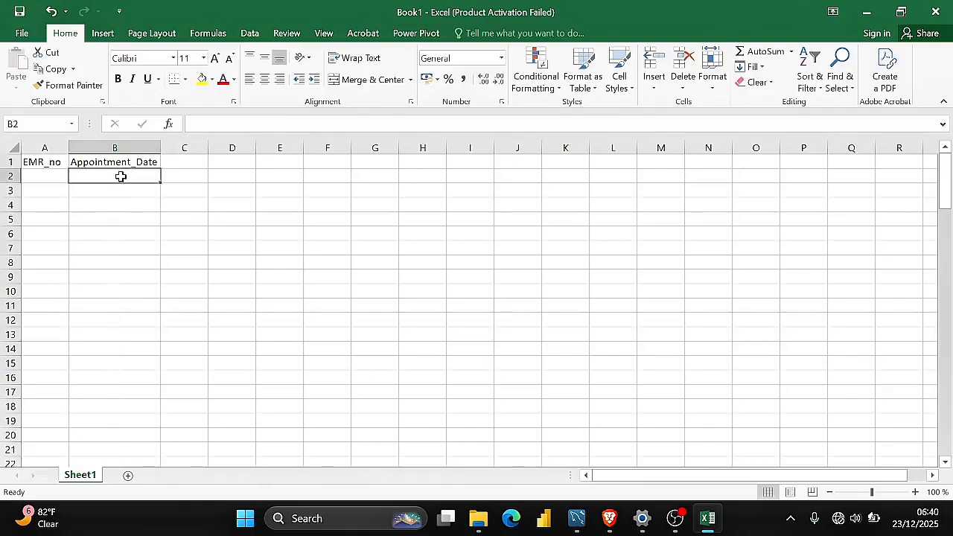
left_click(104, 160)
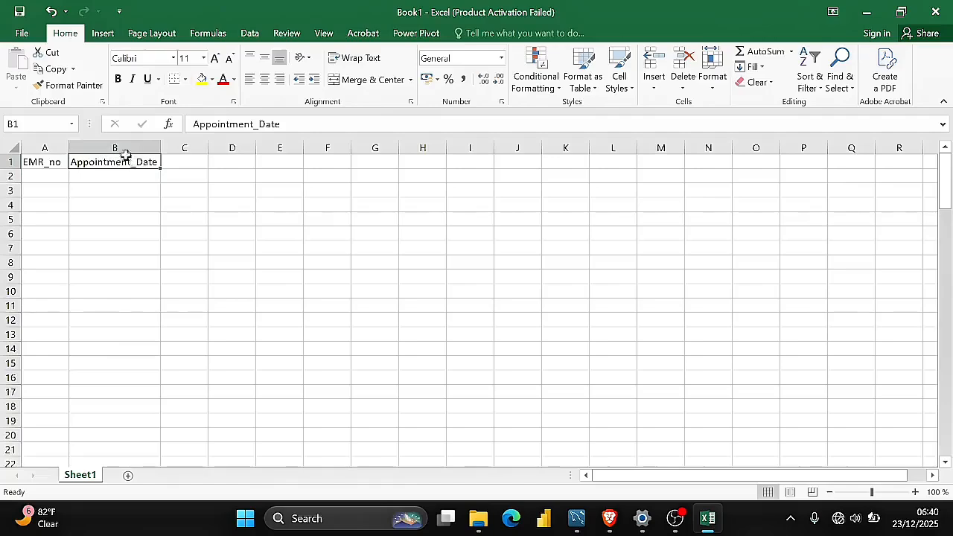
Try the Long Date format on the whole Appointment_Date column, and switch it to Short Date
left_click(117, 147)
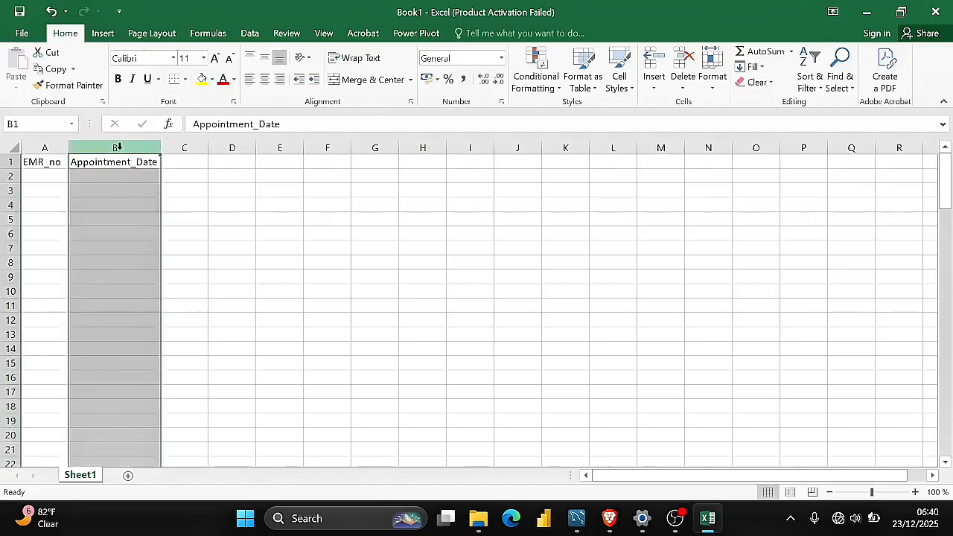
left_click(501, 59)
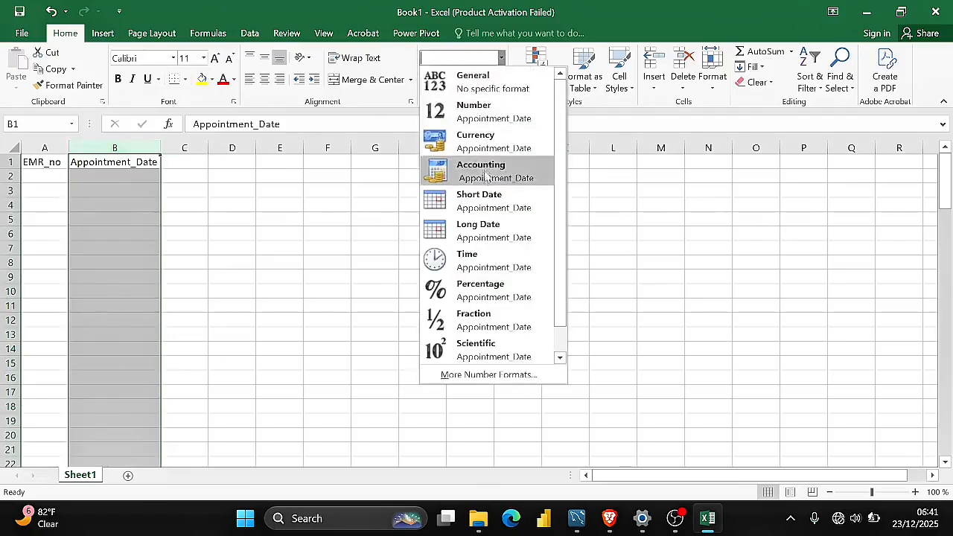
left_click(488, 230)
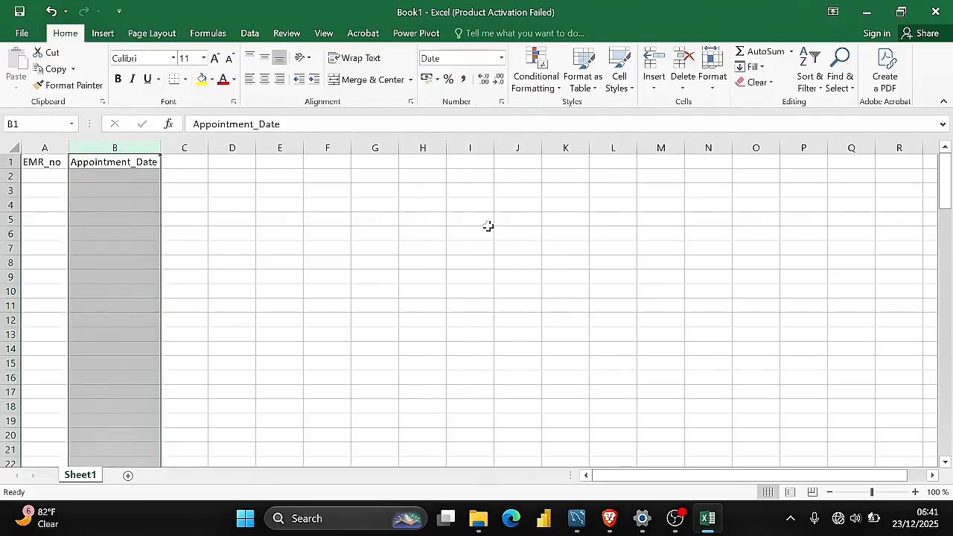
left_click(501, 59)
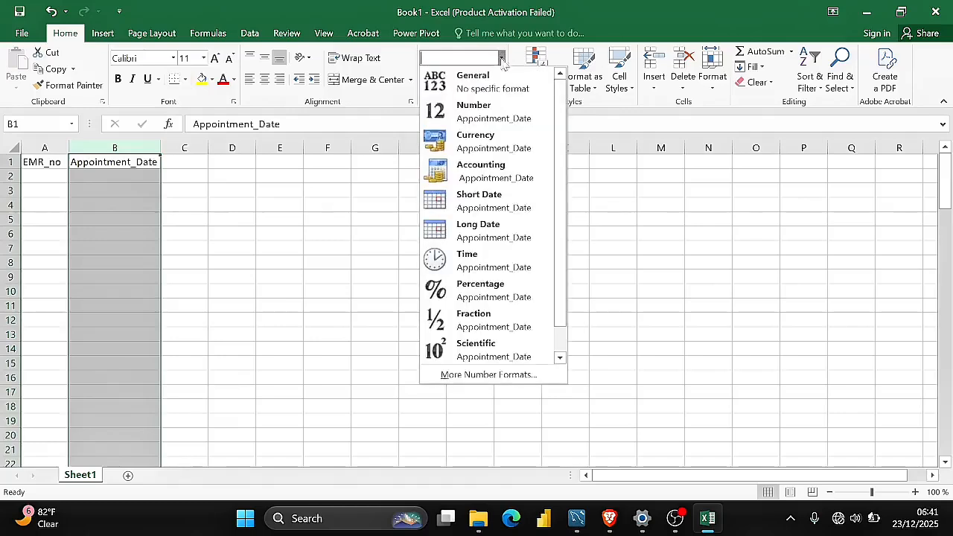
left_click(489, 198)
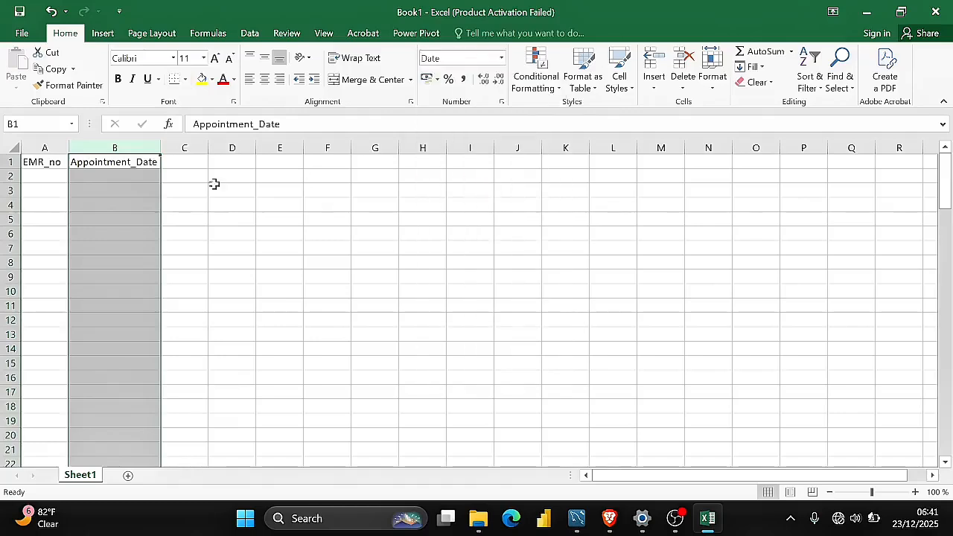
Enter the sample appointment date 25/12/2025 in cell B2, under the Appointment_Date header
left_click(126, 175)
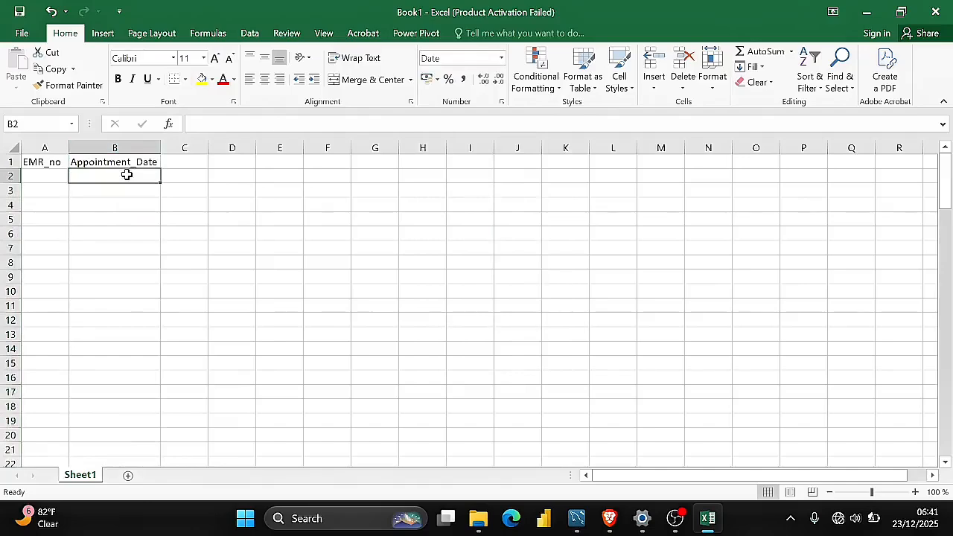
type("25/")
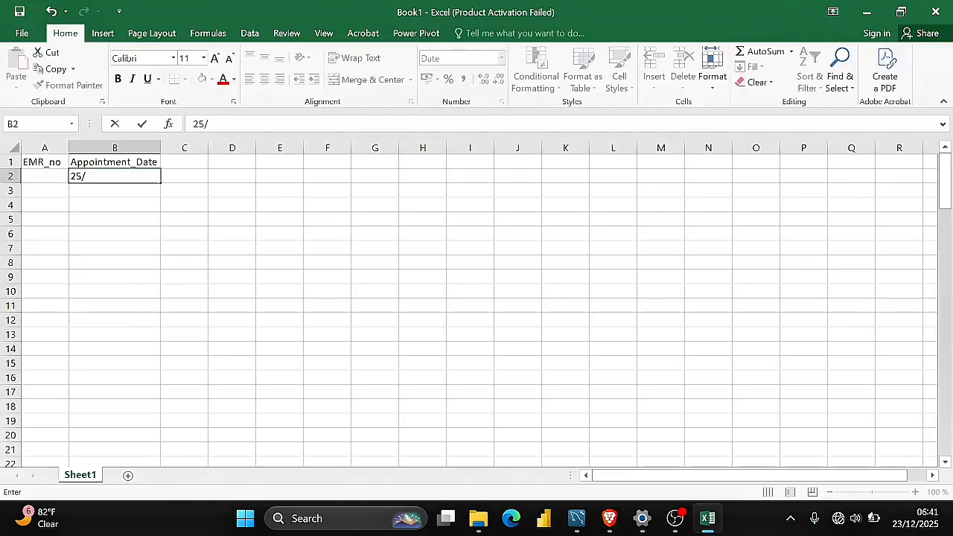
type("12/2025")
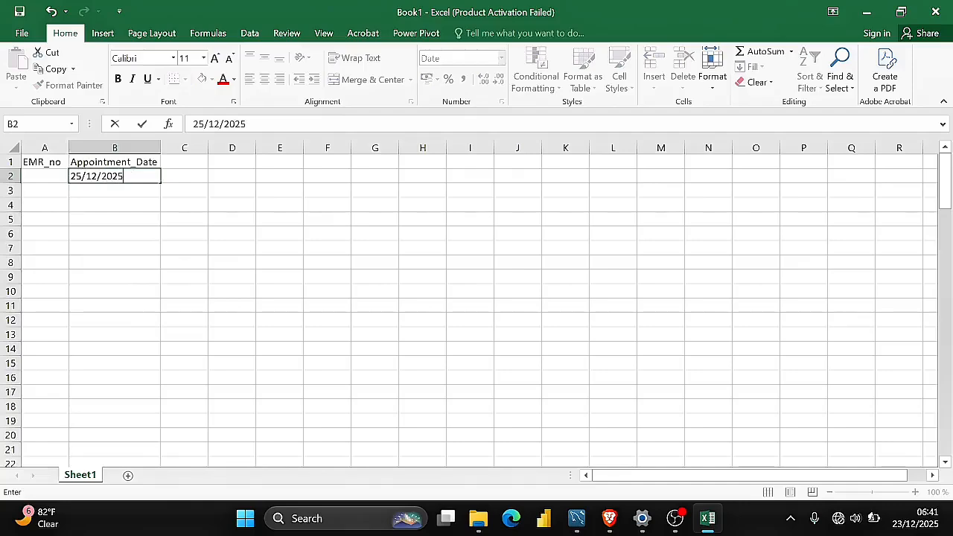
key("Return")
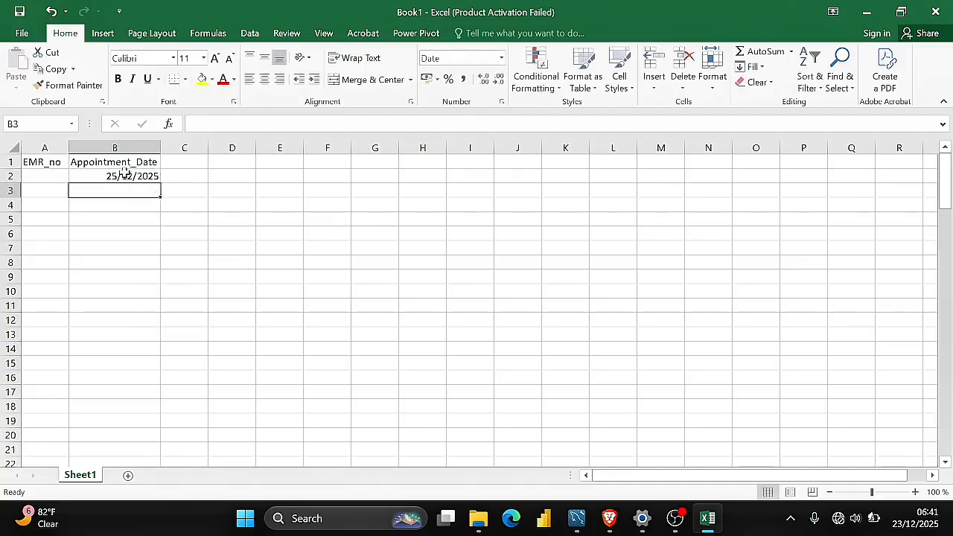
left_click(124, 173)
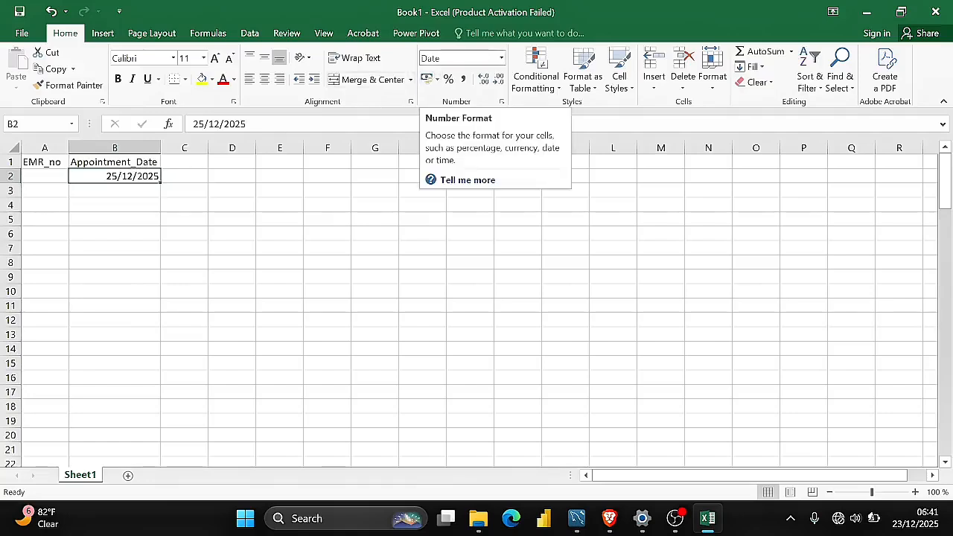
Apply the Long Date number format to the whole Appointment_Date column, column B
left_click(29, 182)
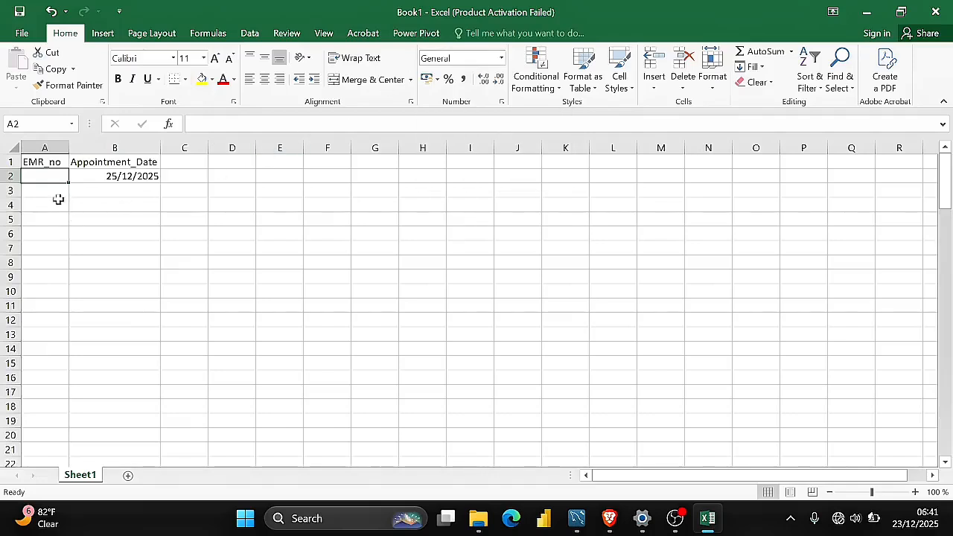
left_click(120, 177)
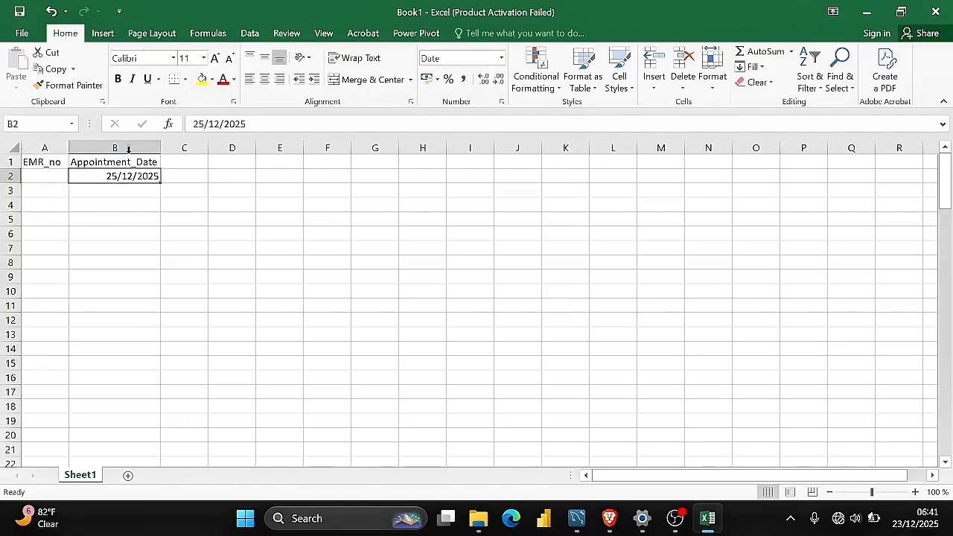
left_click(116, 148)
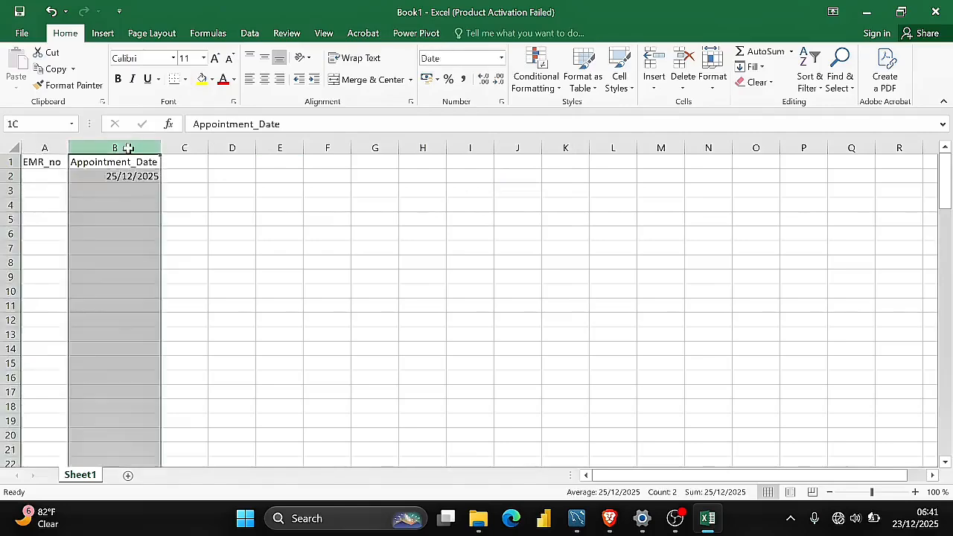
left_click(500, 59)
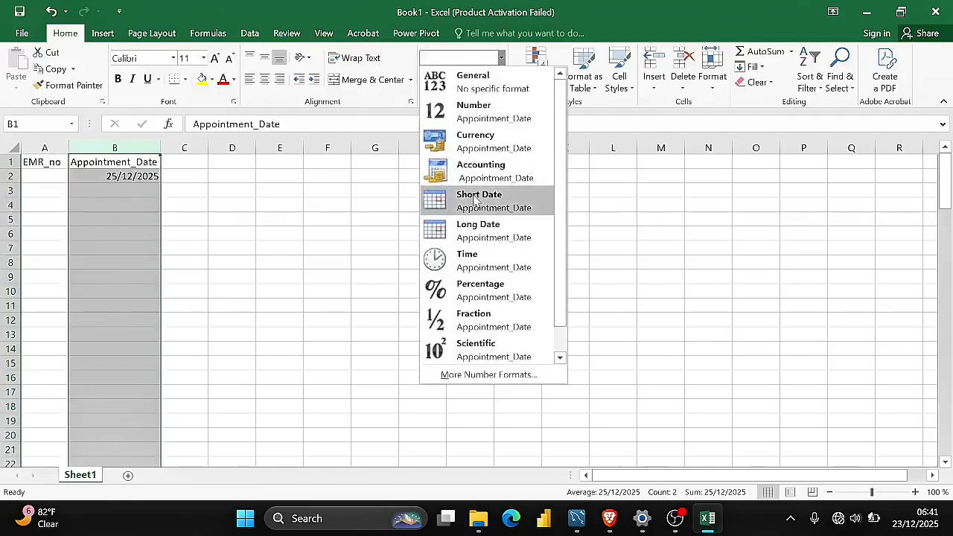
left_click(477, 223)
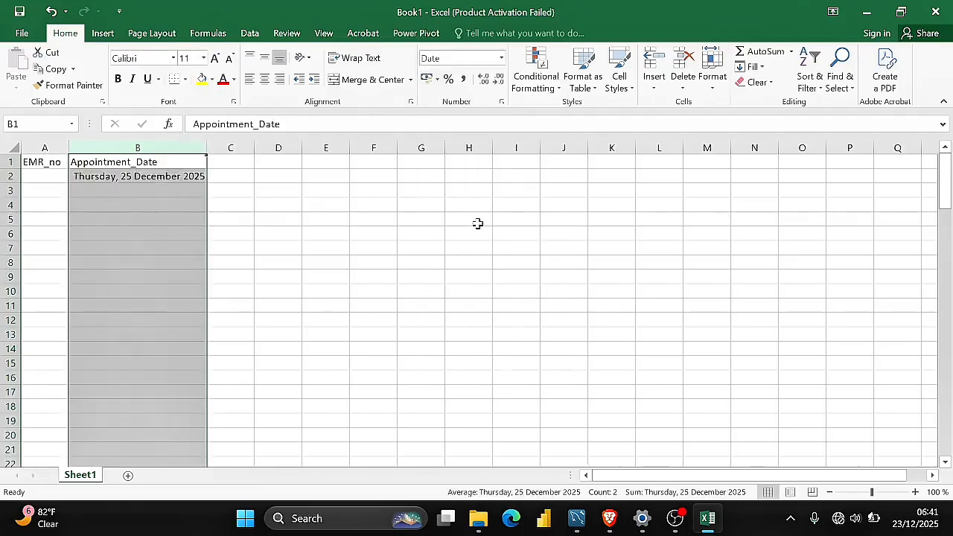
left_click(130, 191)
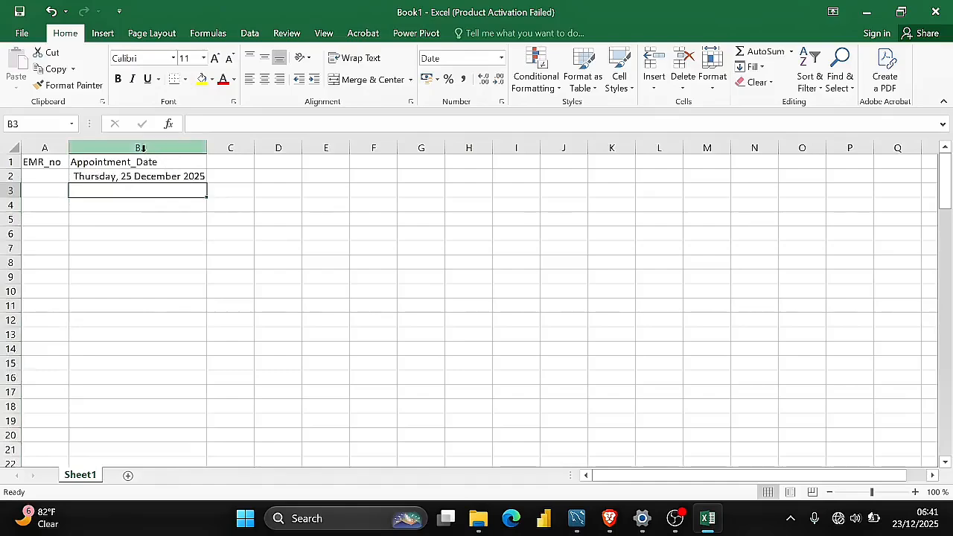
left_click(136, 216)
left_click(134, 262)
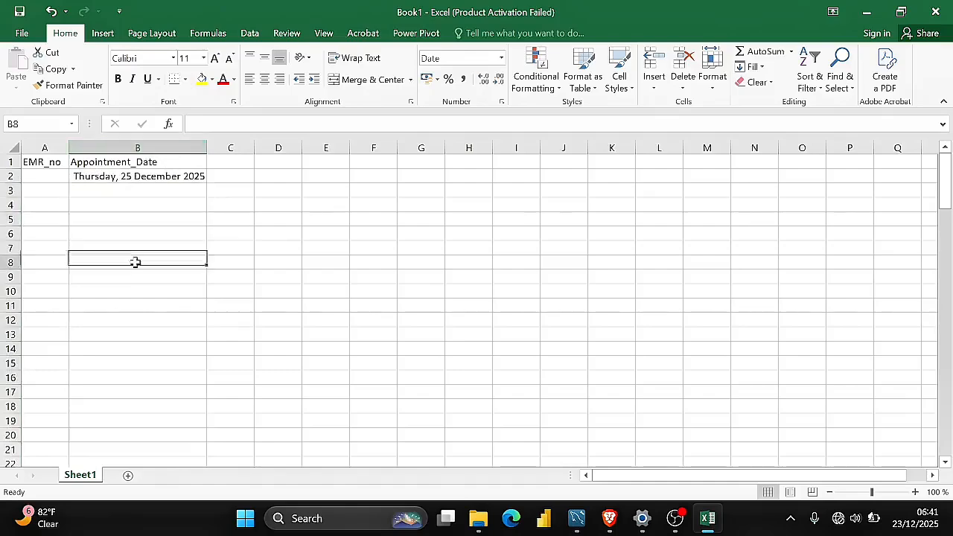
Enter a sample patient record number in cell A2, under the EMR_no header
left_click(230, 163)
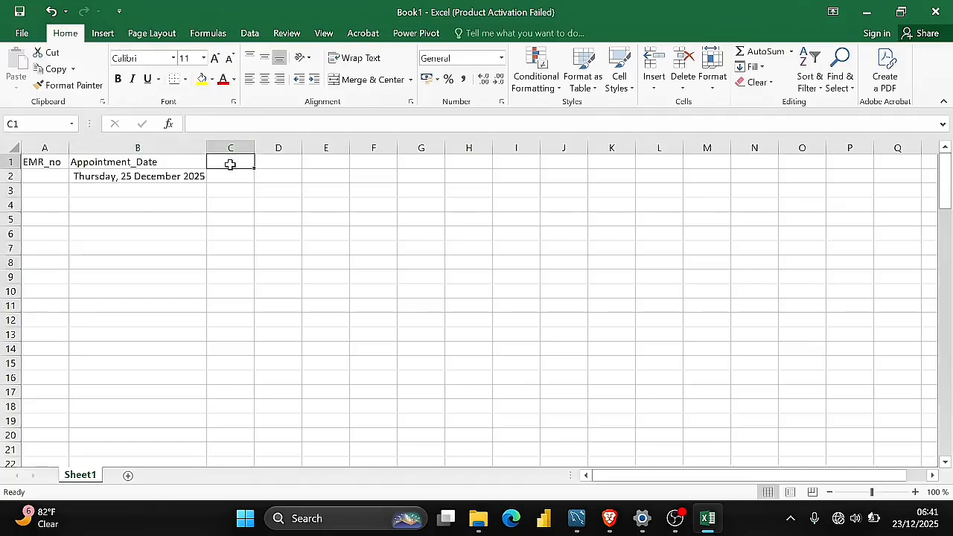
left_click(42, 174)
type("1")
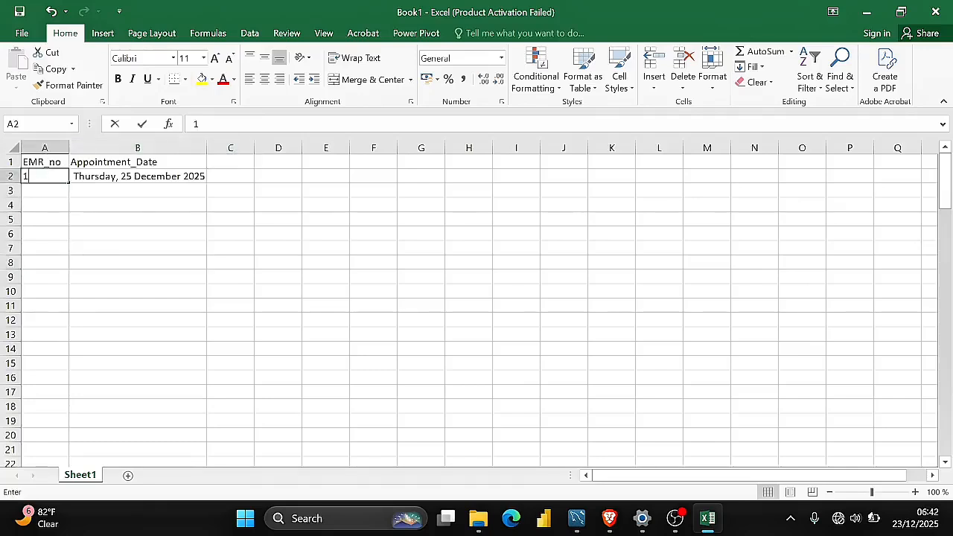
type("24321")
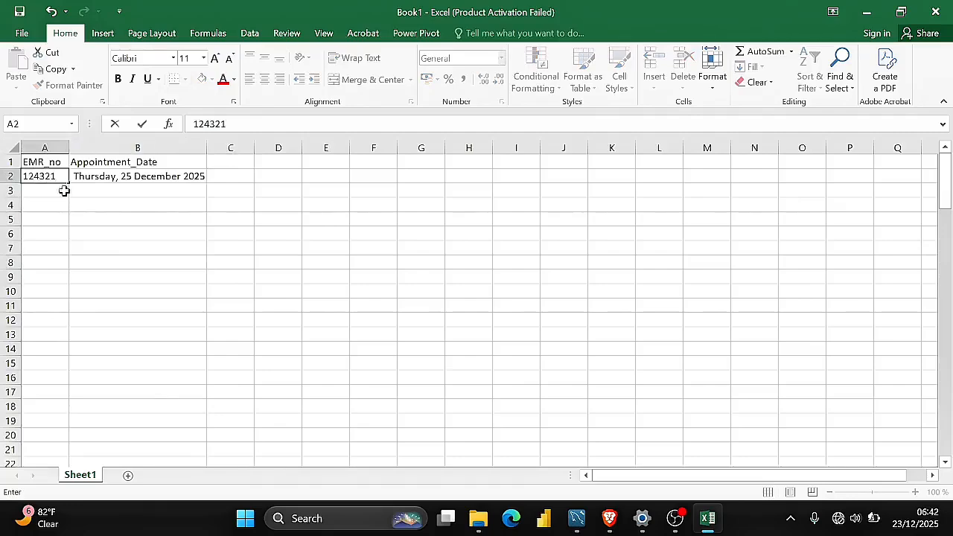
left_click(97, 215)
left_click(158, 176)
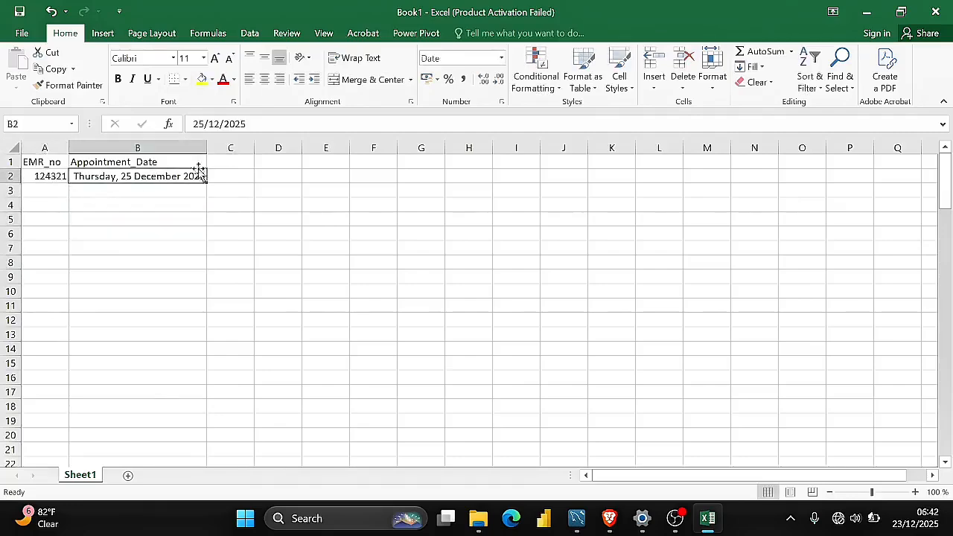
Enter the column header "Gender" in cell C1, beside the Appointment_Date header
left_click(219, 162)
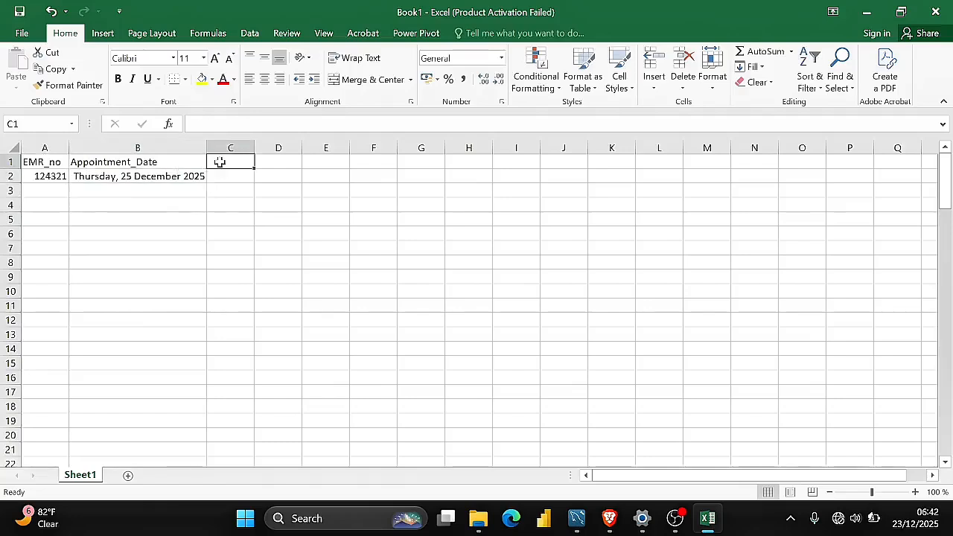
type("Gender")
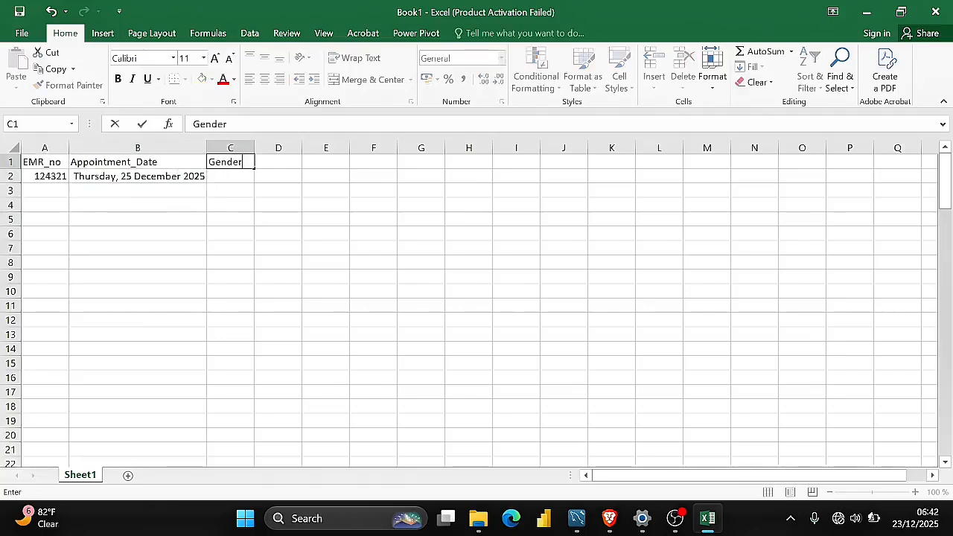
key("Return")
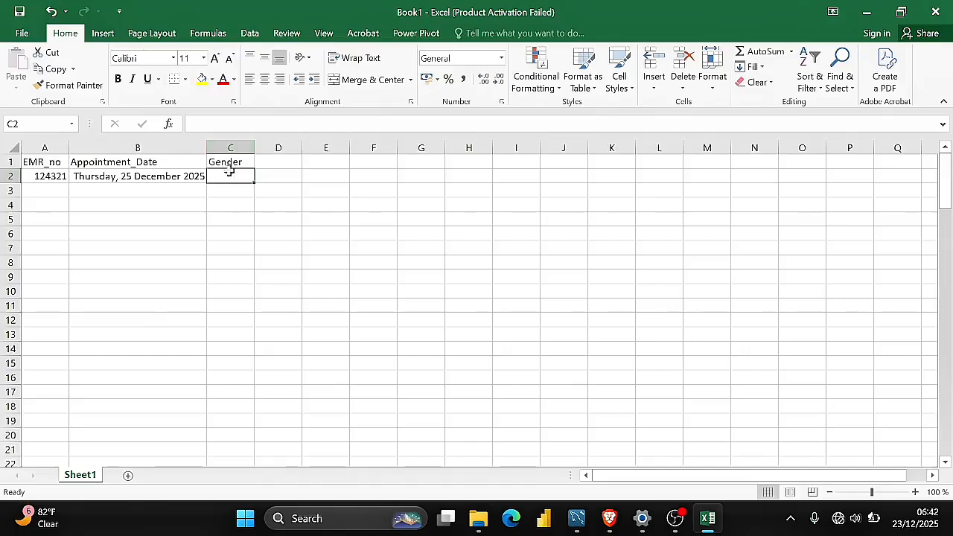
Enter the sample gender values "male" in cell C2 and "female" in cell C3
type("male")
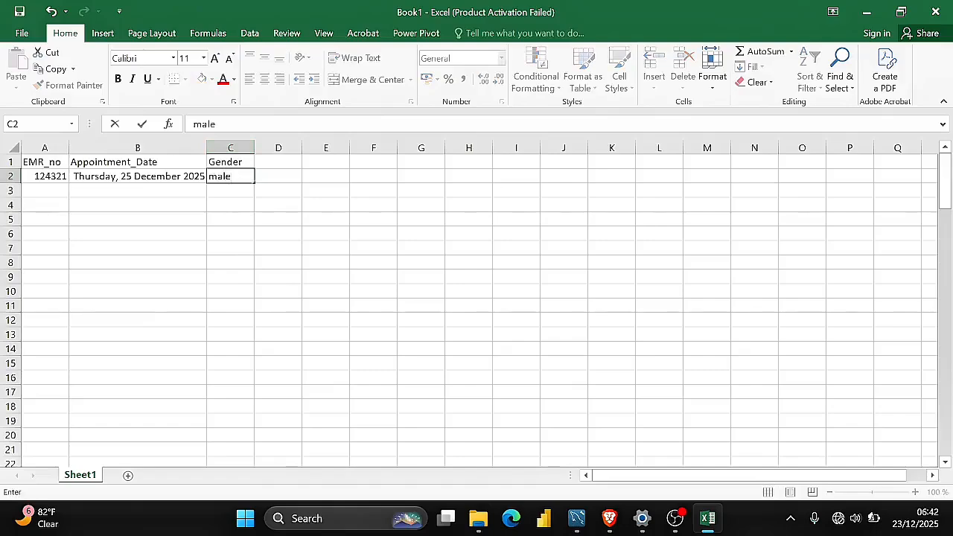
left_click(231, 192)
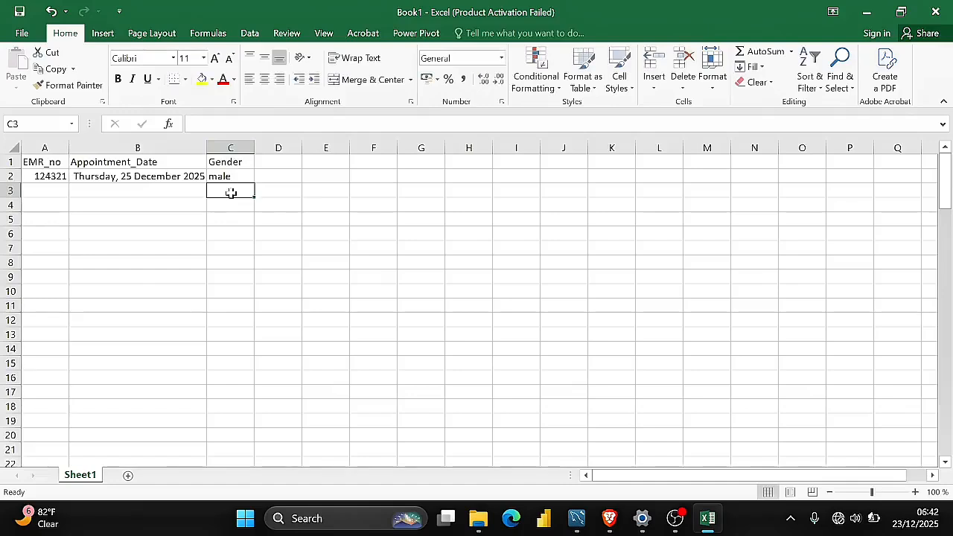
type("female")
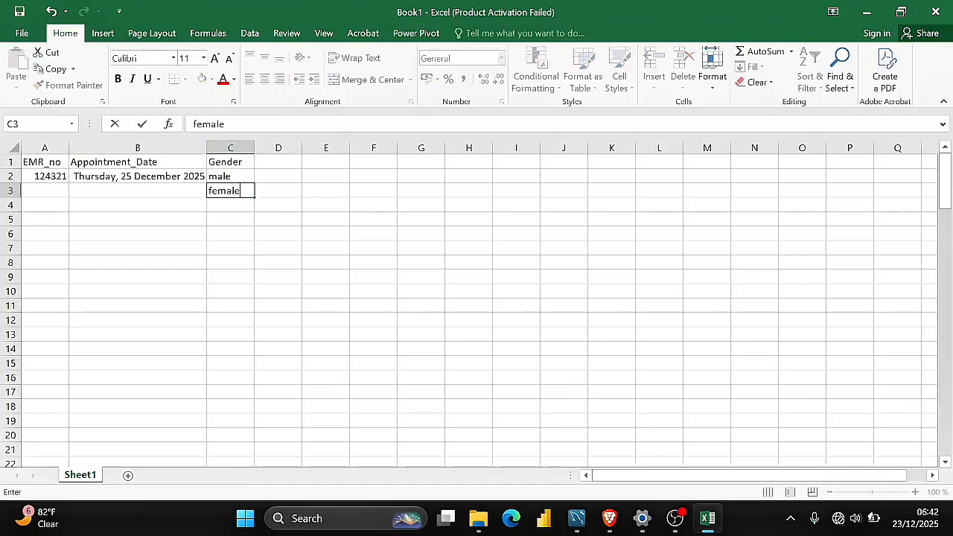
Replace the sample gender values with the abbreviations "M" in cell C2 and "F" in cell C3
left_click(237, 177)
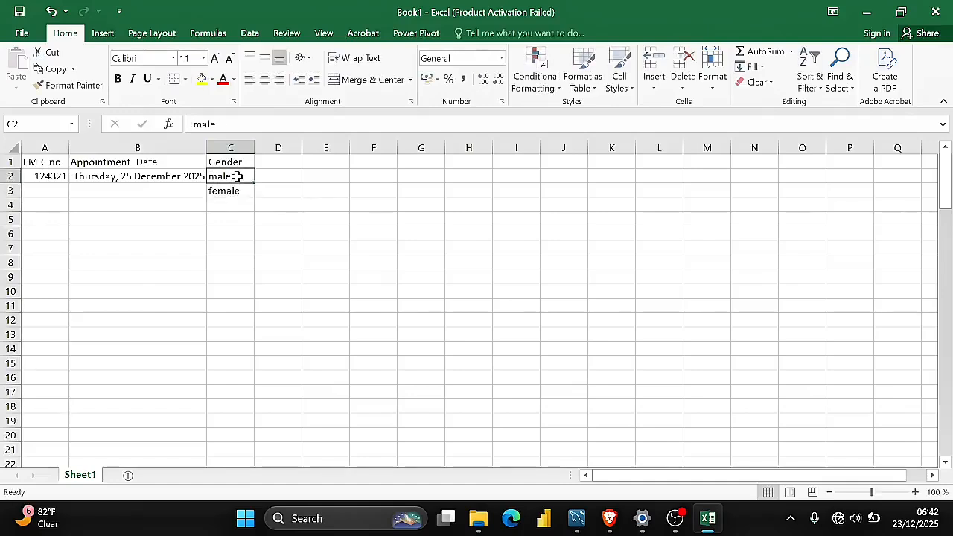
type("M")
left_click(229, 192)
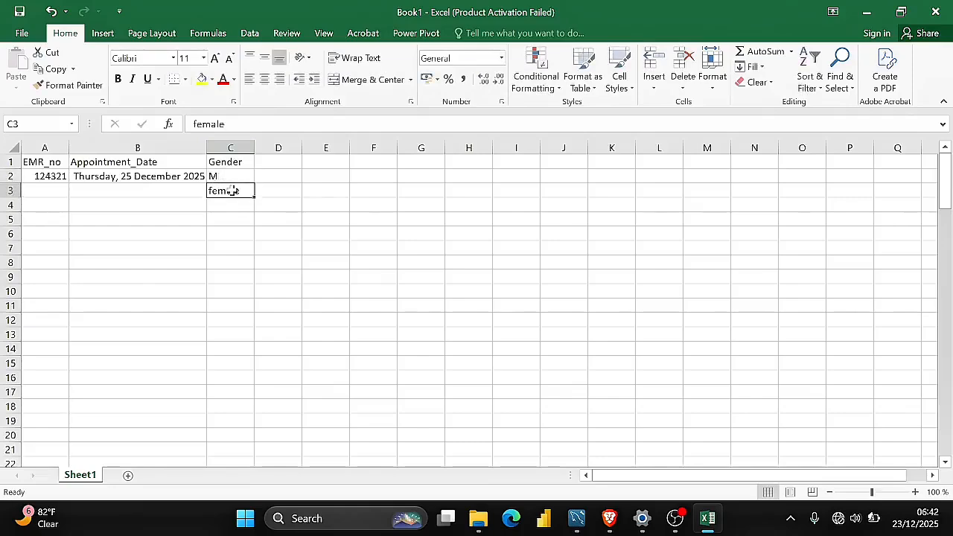
type("F")
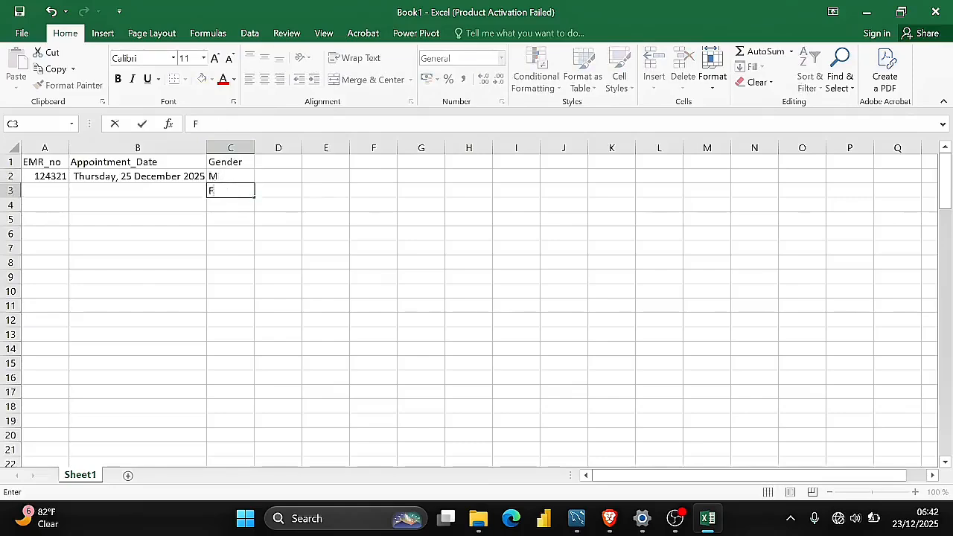
left_click(238, 217)
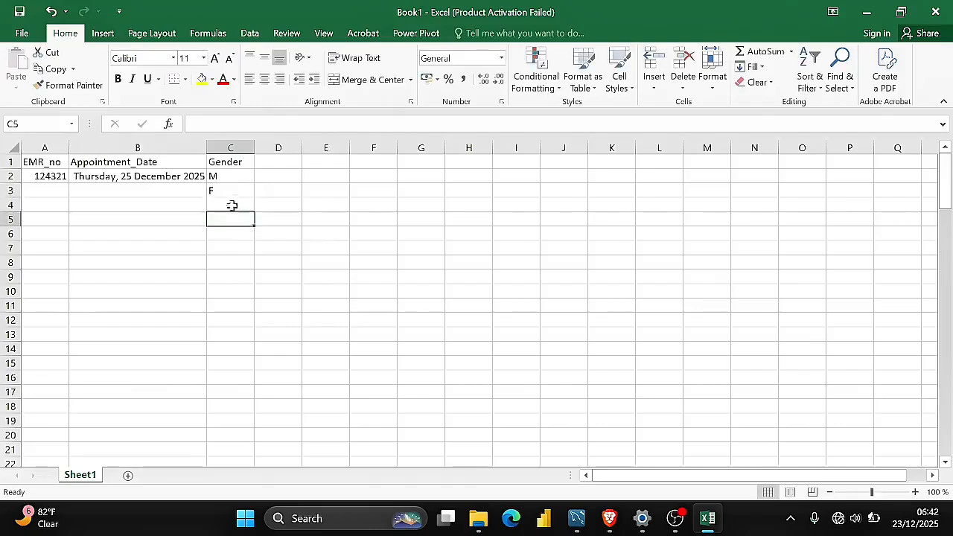
Format the entire Gender column with the Text number format
left_click(226, 148)
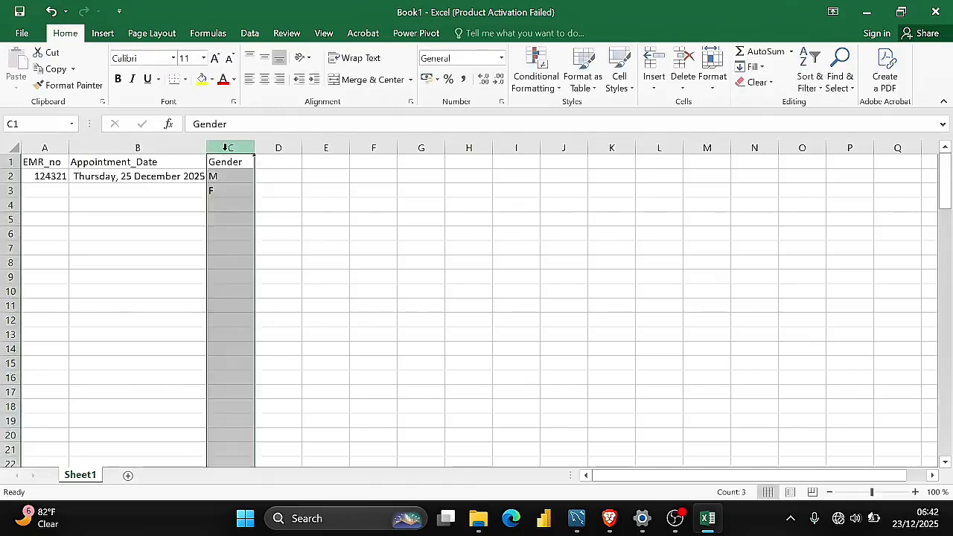
left_click(502, 59)
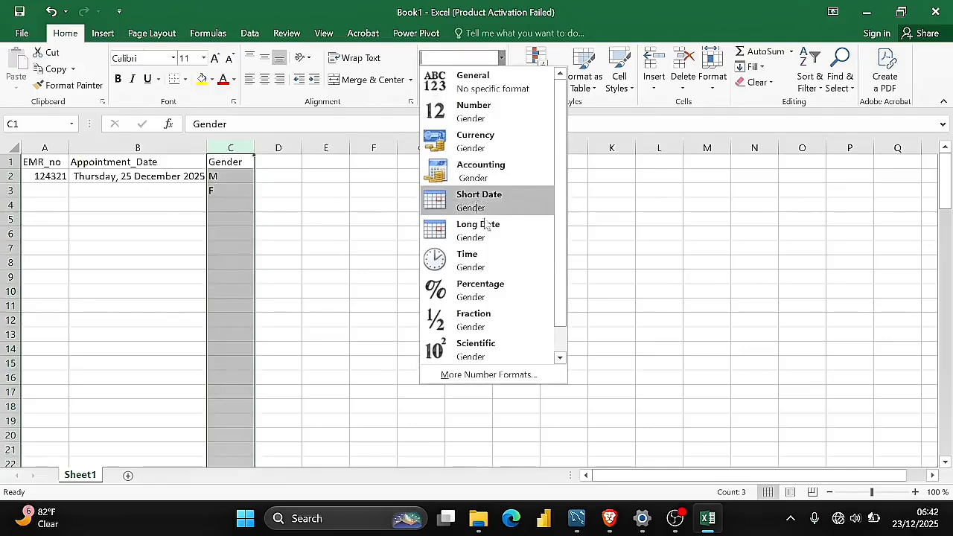
left_click(563, 359)
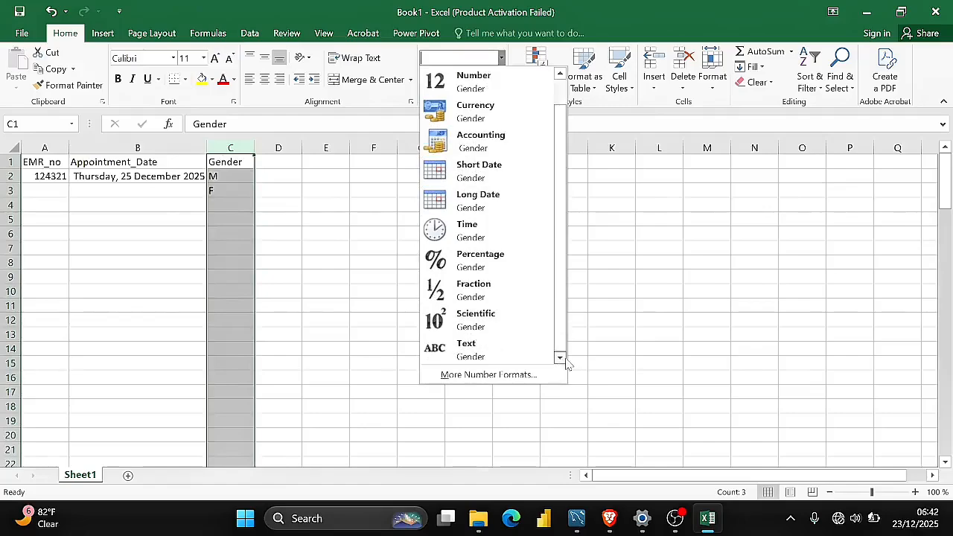
left_click(469, 356)
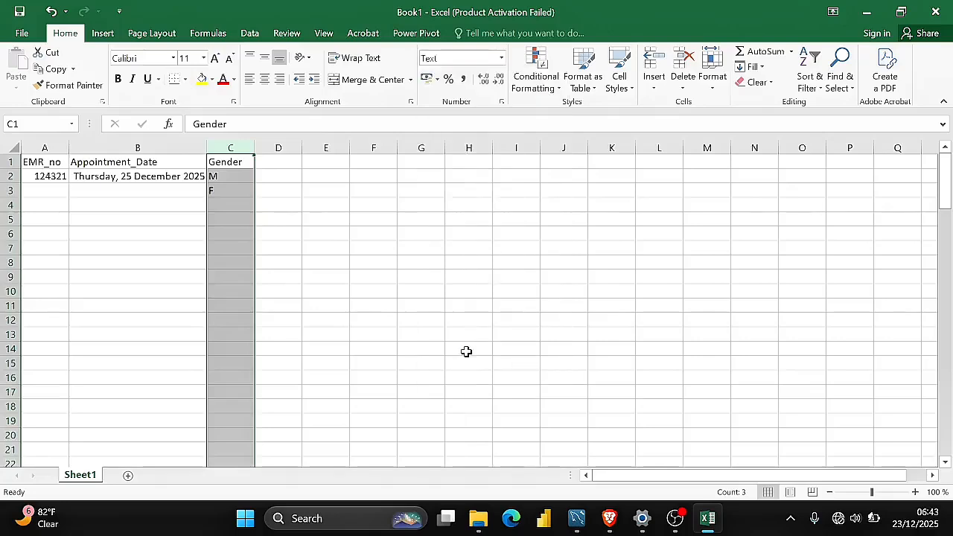
Enter the column header "Age" in cell D1 and the sample age 45 in cells D2 and D3
left_click(273, 161)
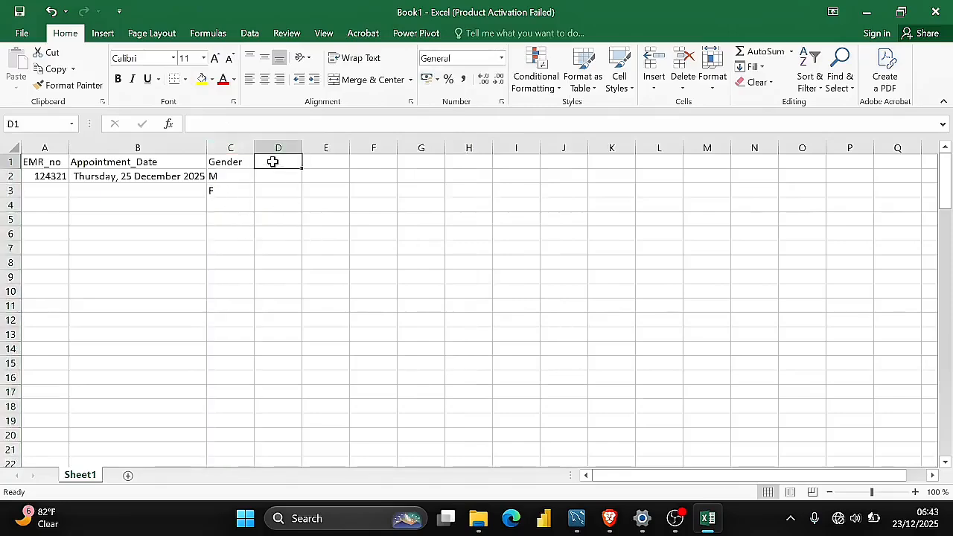
type("Age")
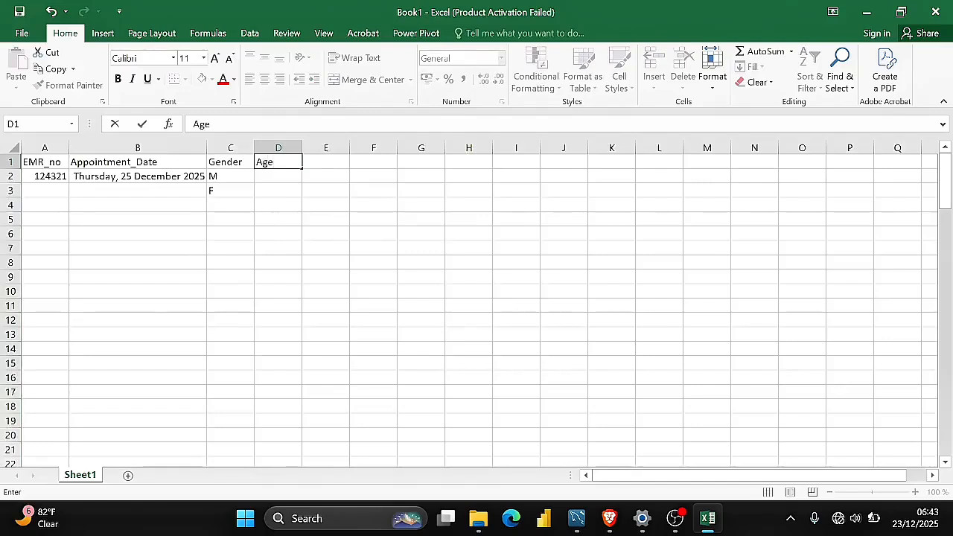
key("Return")
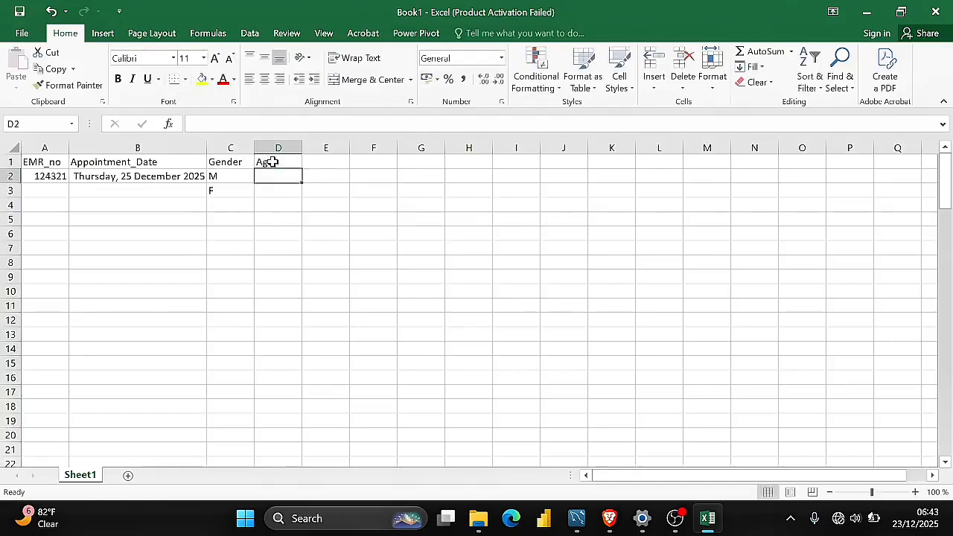
type("45")
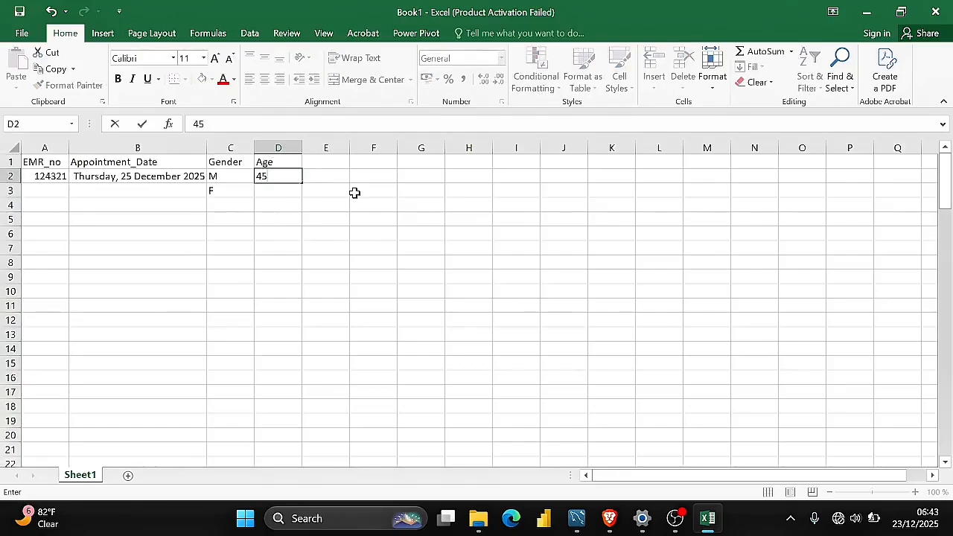
key("Return")
type("45")
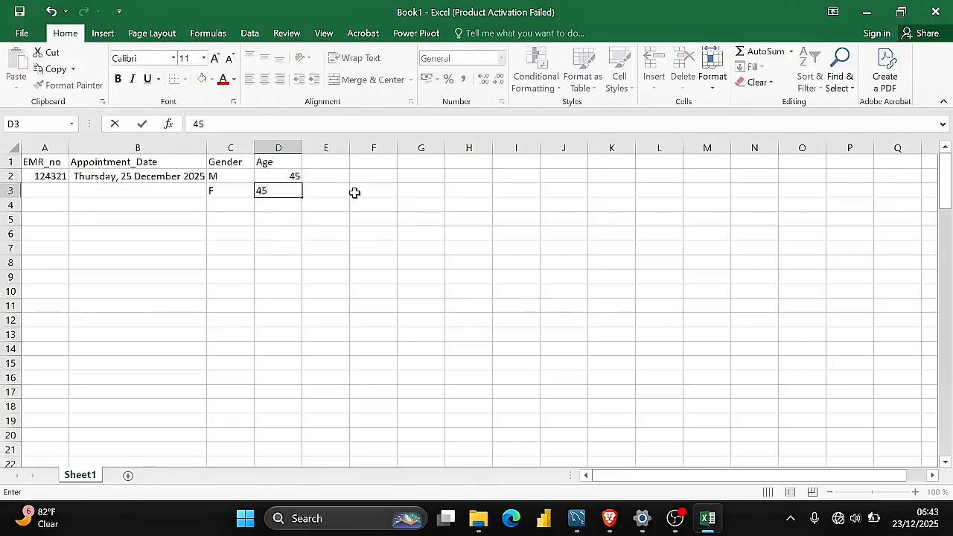
key("Return")
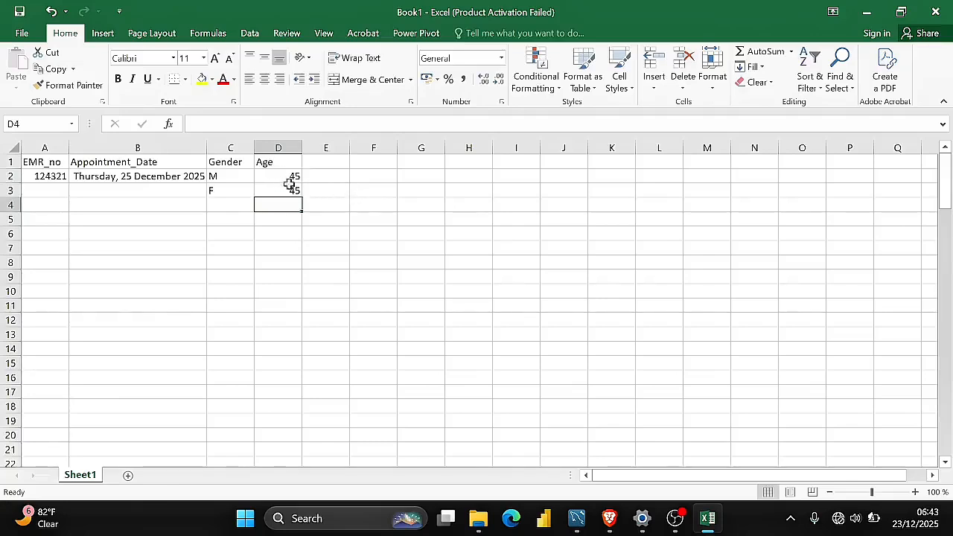
Change the sample age in cell D3 to 34
left_click(289, 190)
key("BackSpace")
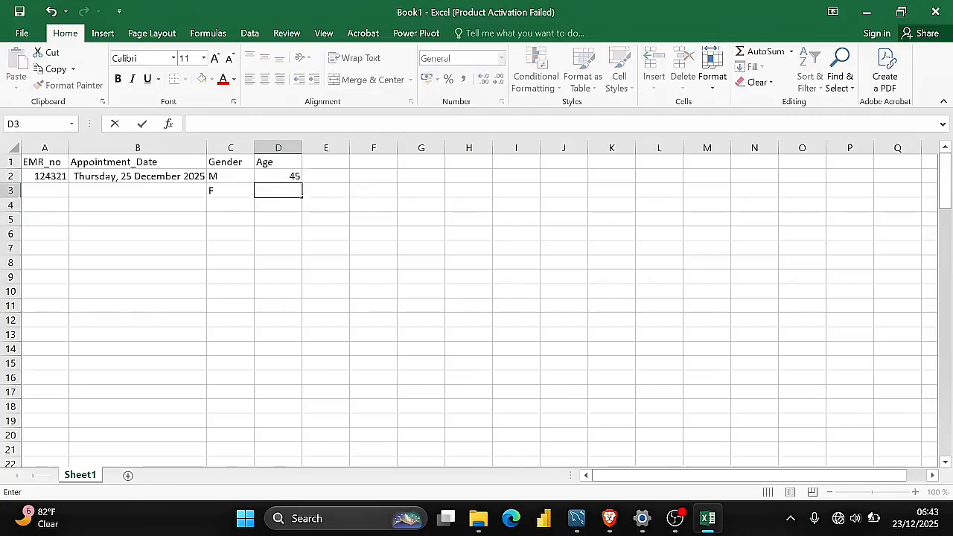
type("34")
key("Return")
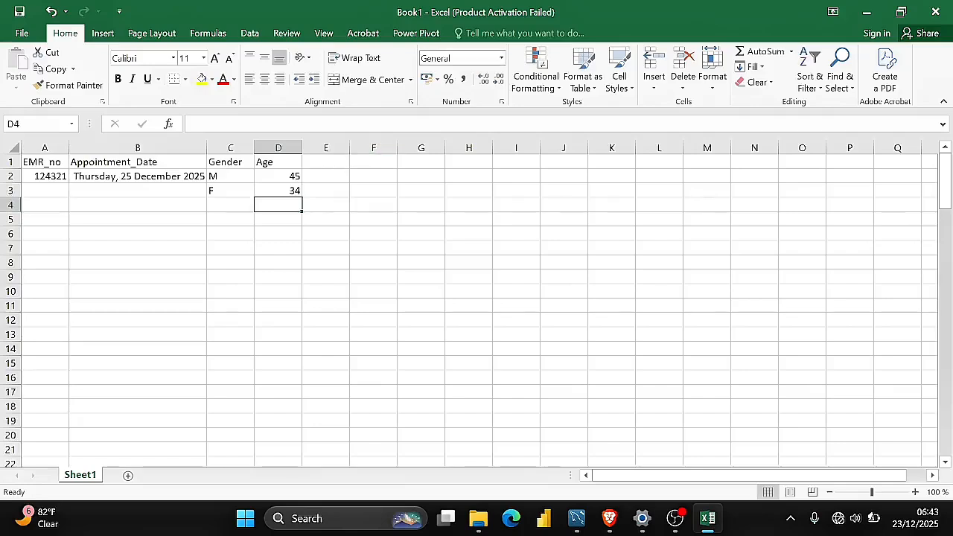
Format the entire Age column with the Number format and no decimal places
left_click(276, 146)
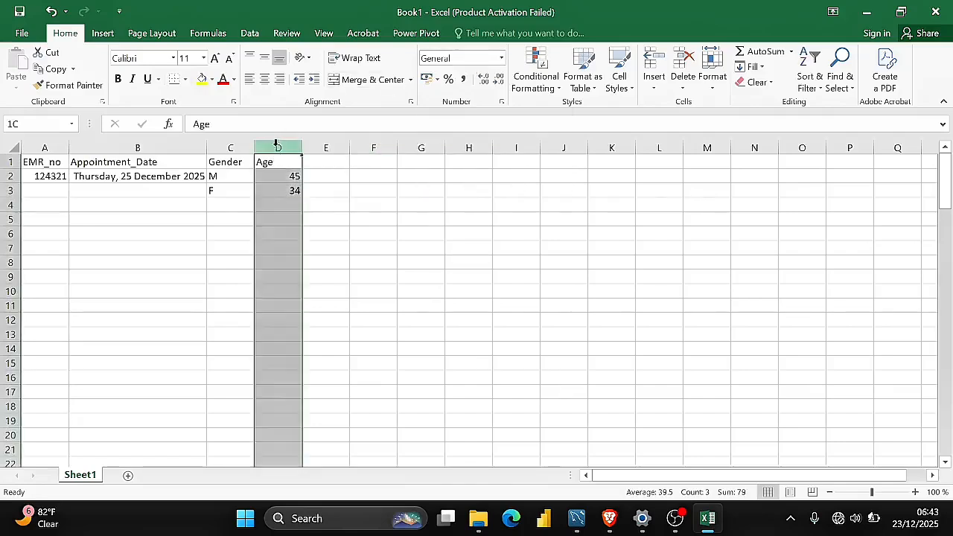
left_click(501, 60)
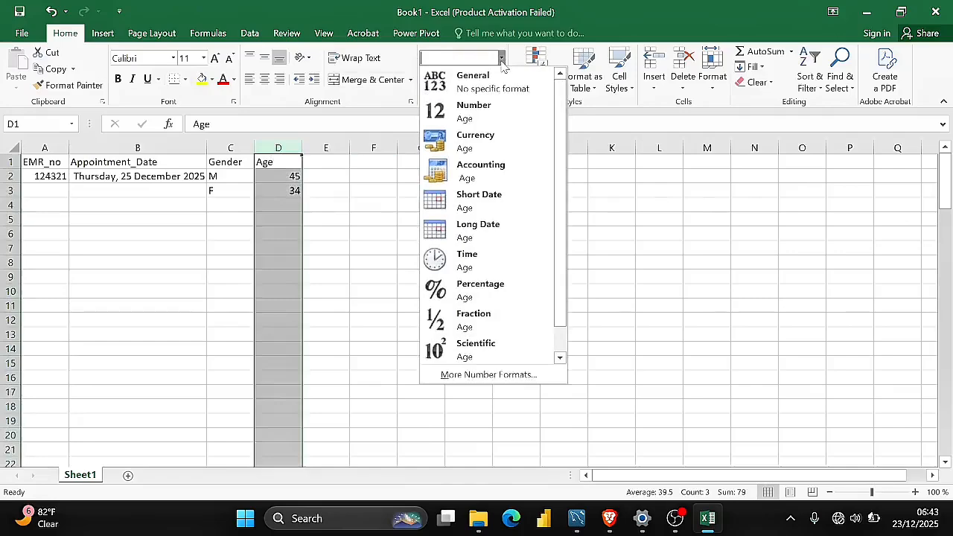
left_click(478, 113)
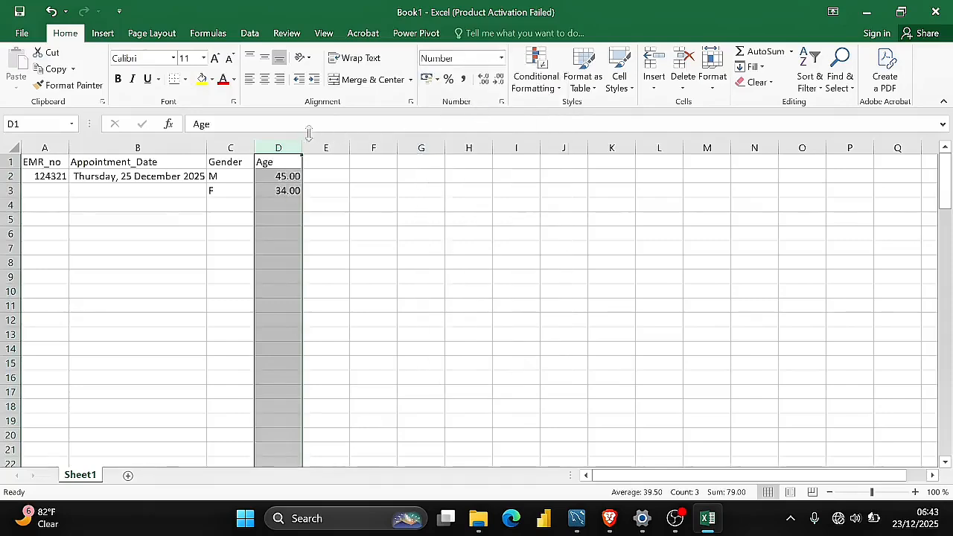
left_click(498, 80)
left_click(498, 80)
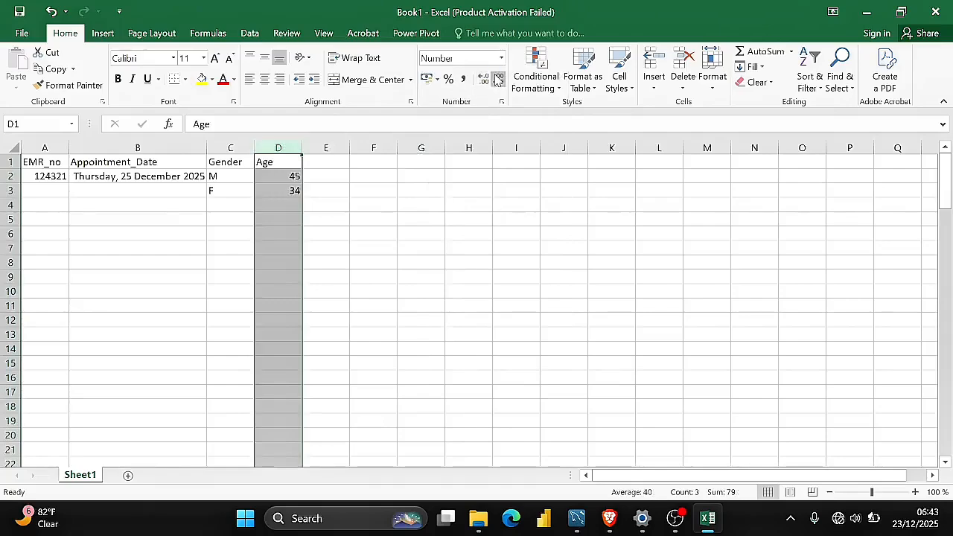
Extend the age column's header in cell D1 to read "Age(in years)"
left_click(370, 194)
left_click(316, 162)
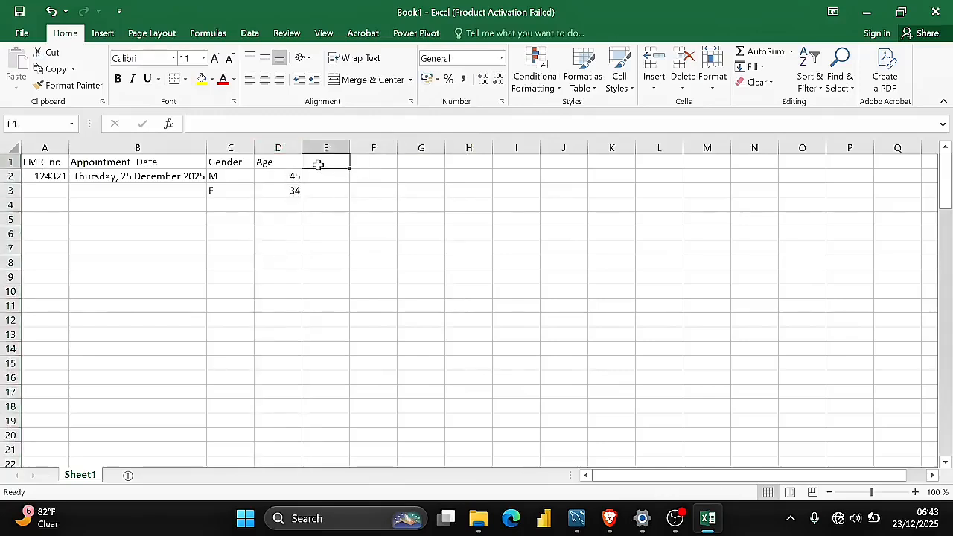
left_click(282, 163)
key("F2")
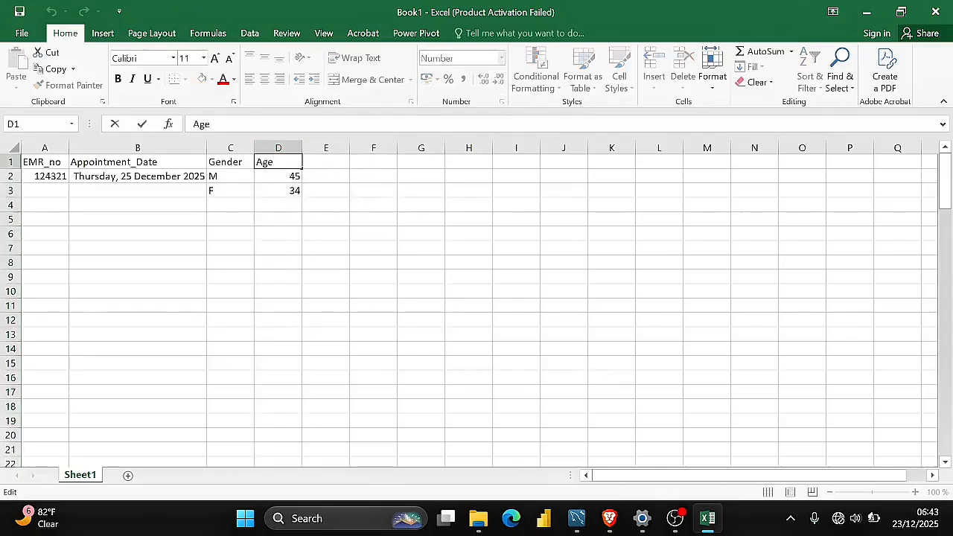
type("(in years")
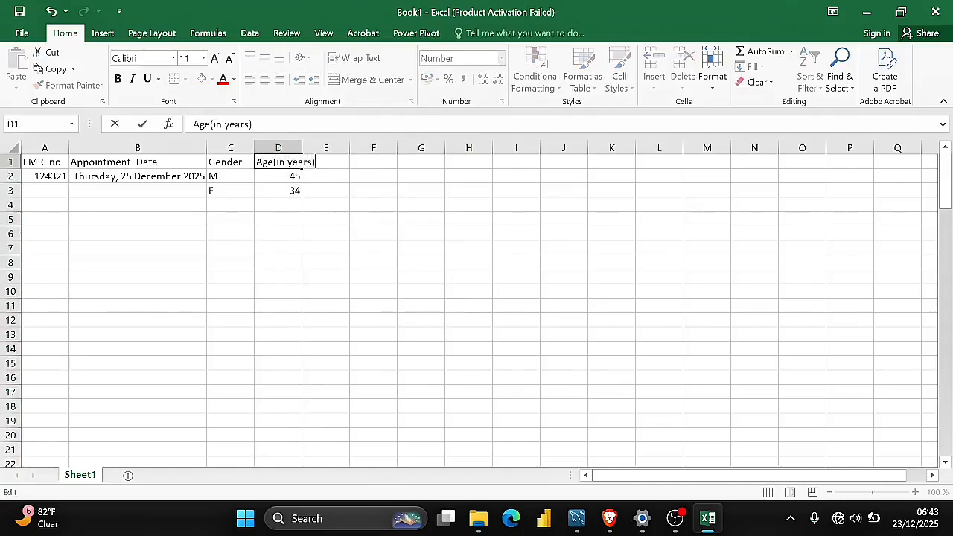
key("Return")
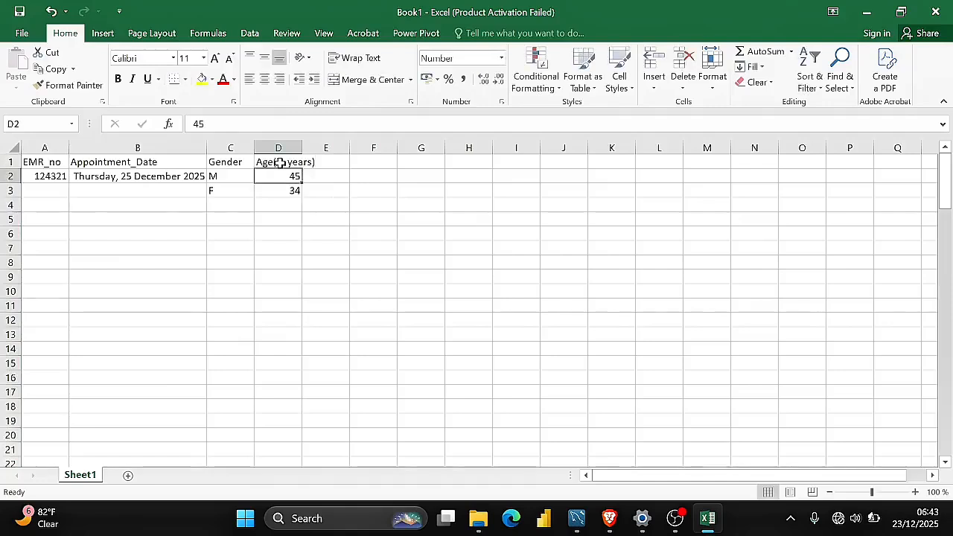
Enter the column header "Department" in cell E1, beside the age header
left_click(323, 160)
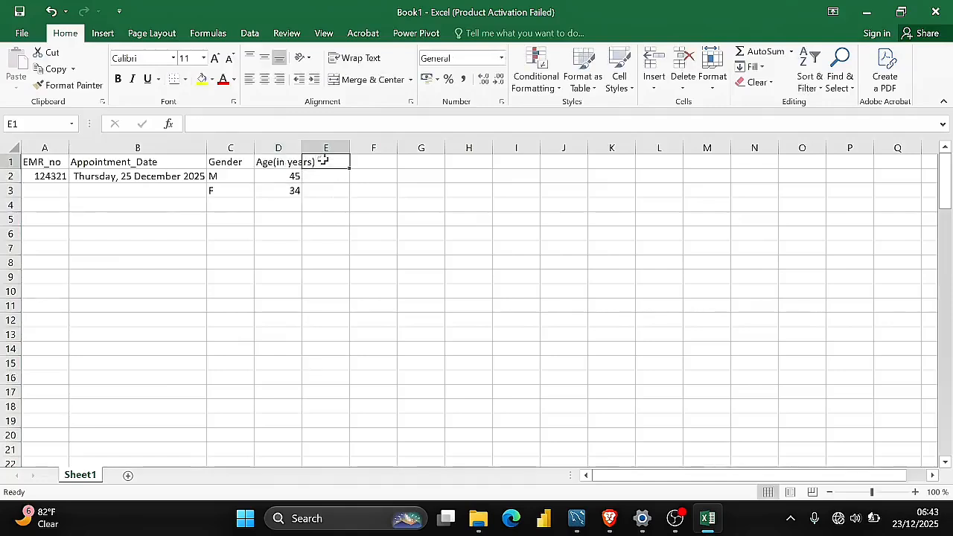
type("partment")
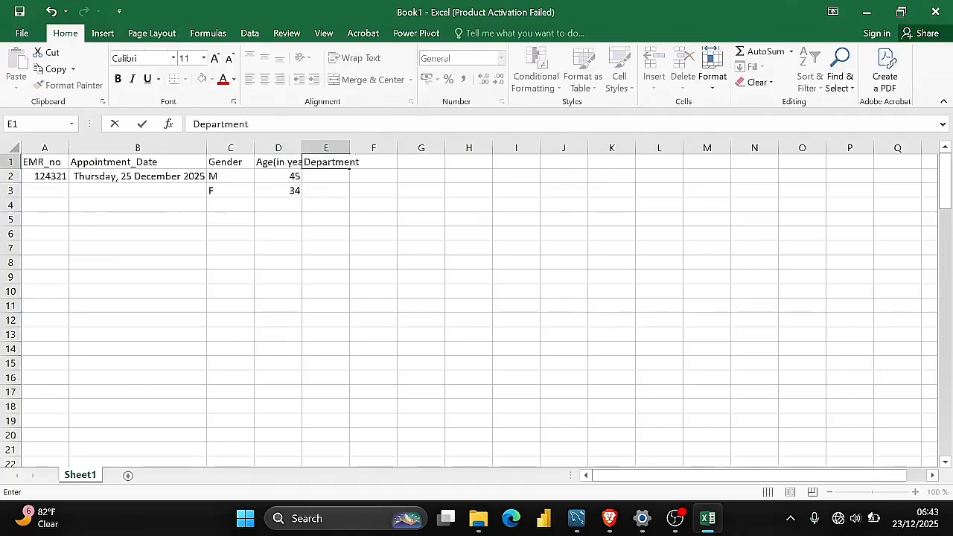
key("Return")
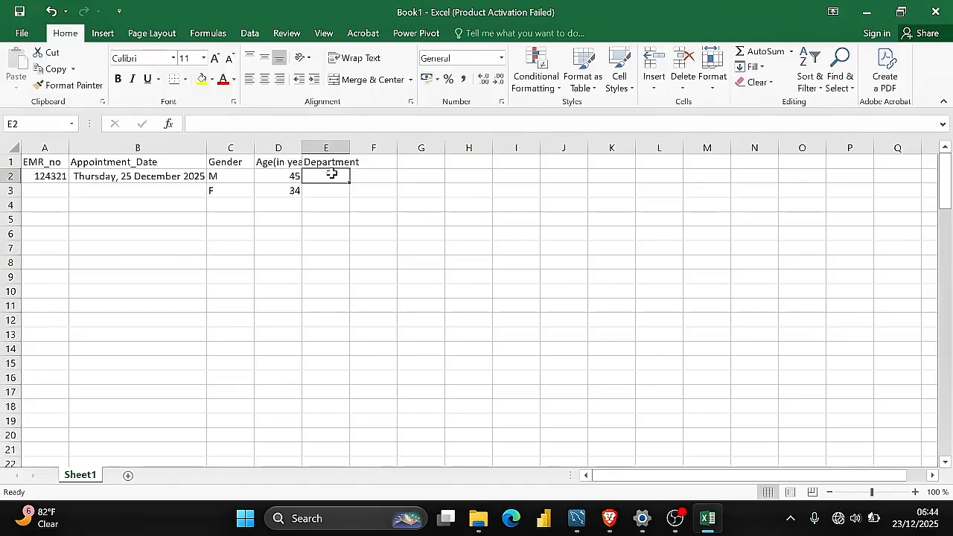
Change the column header in cell E1 to "Clinic"
left_click(328, 162)
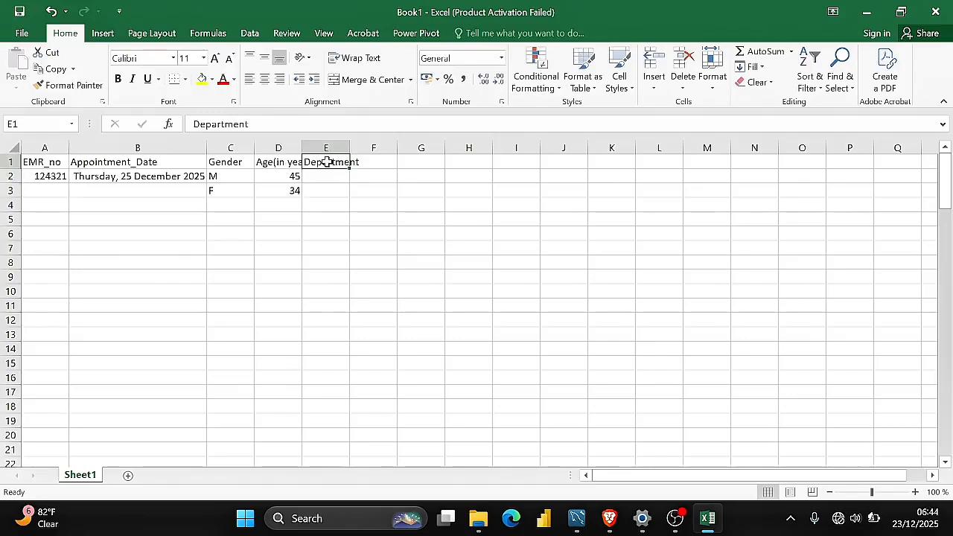
type("Clinic")
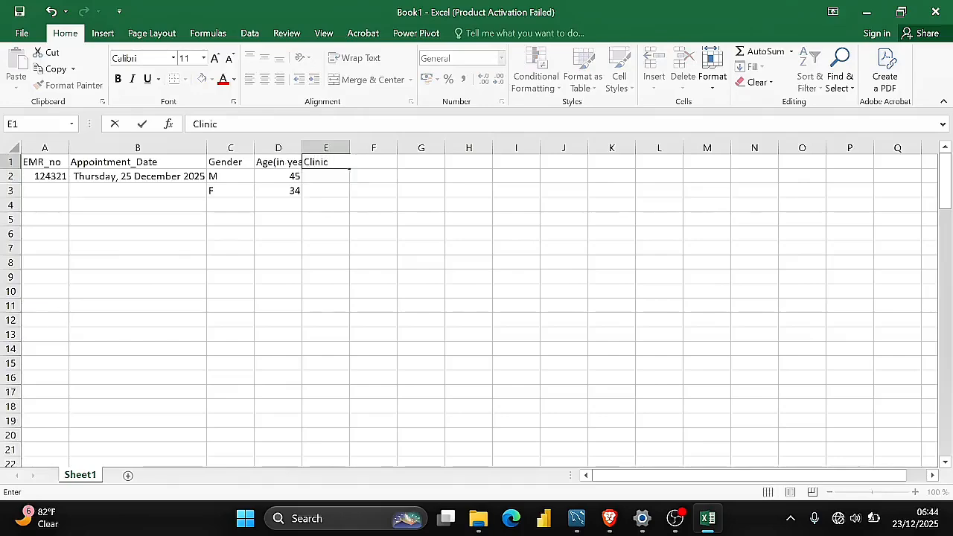
key("Return")
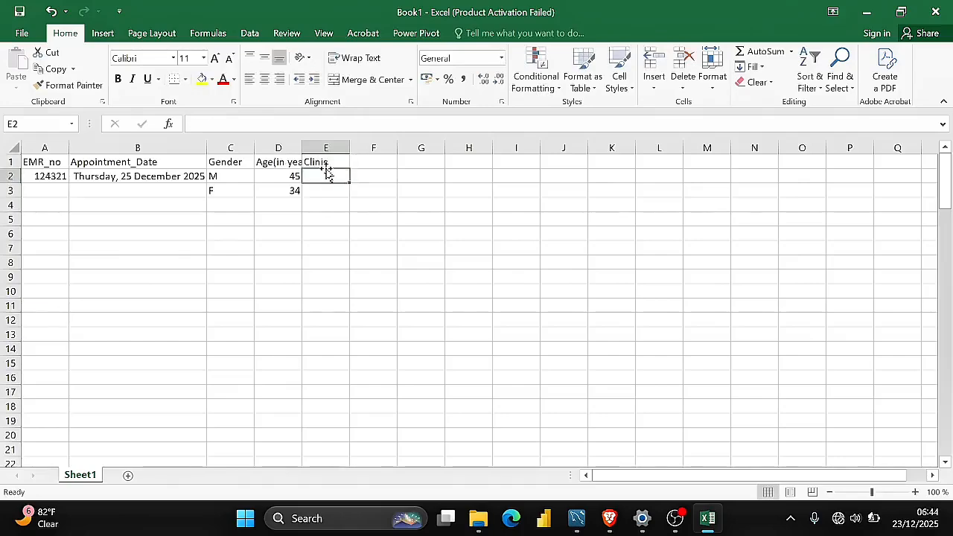
Enter the sample clinics "Gopc" in cell E2 and "endocrinology" in cell E3, and fit column E's width to its contents
type("Gopc")
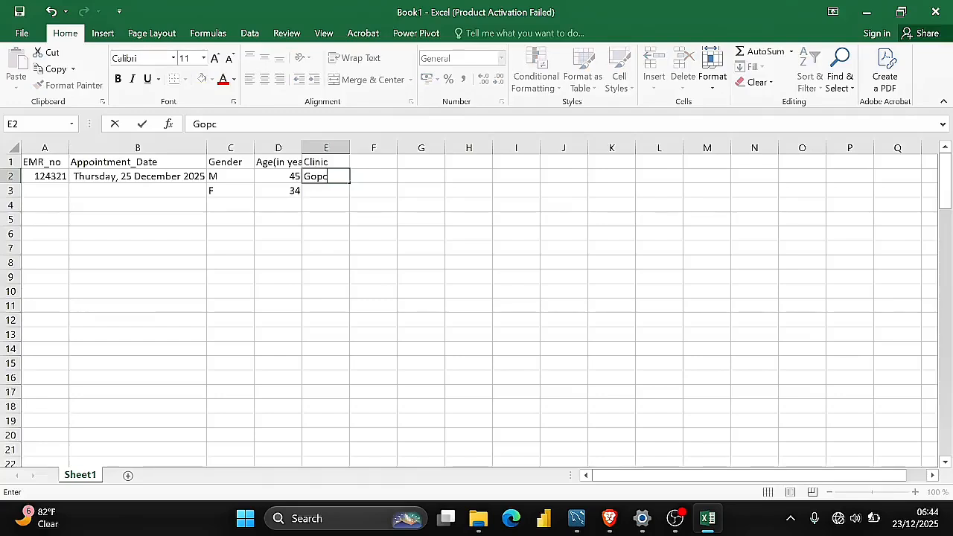
left_click(326, 203)
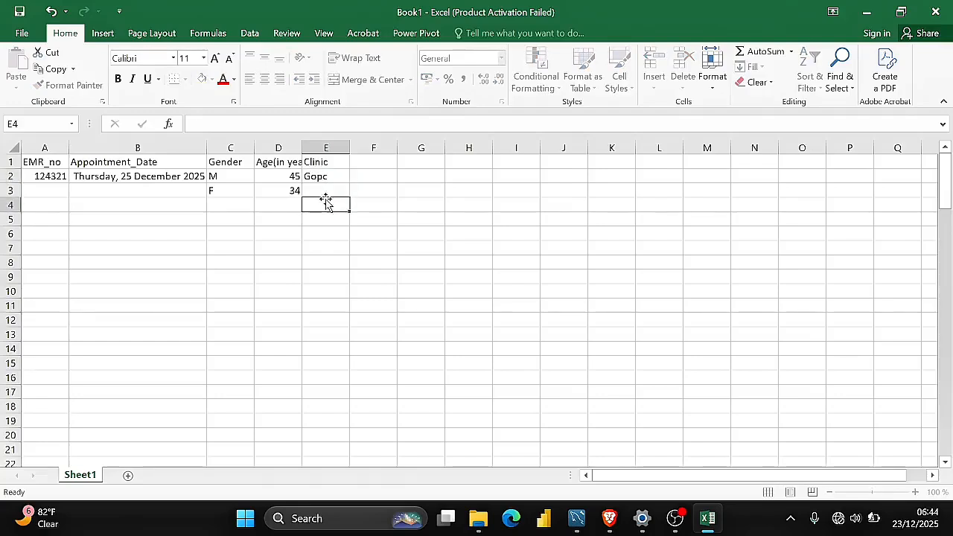
left_click(311, 189)
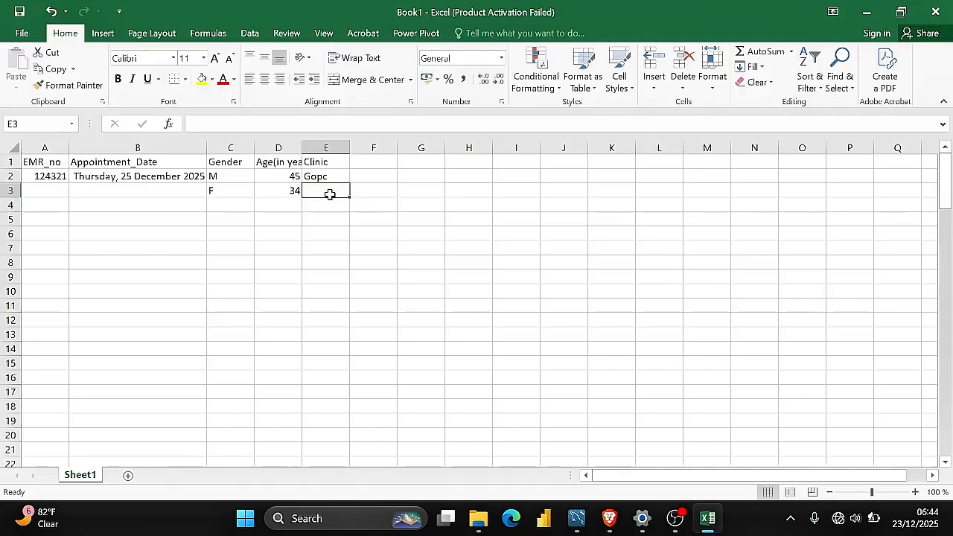
type("endocrin")
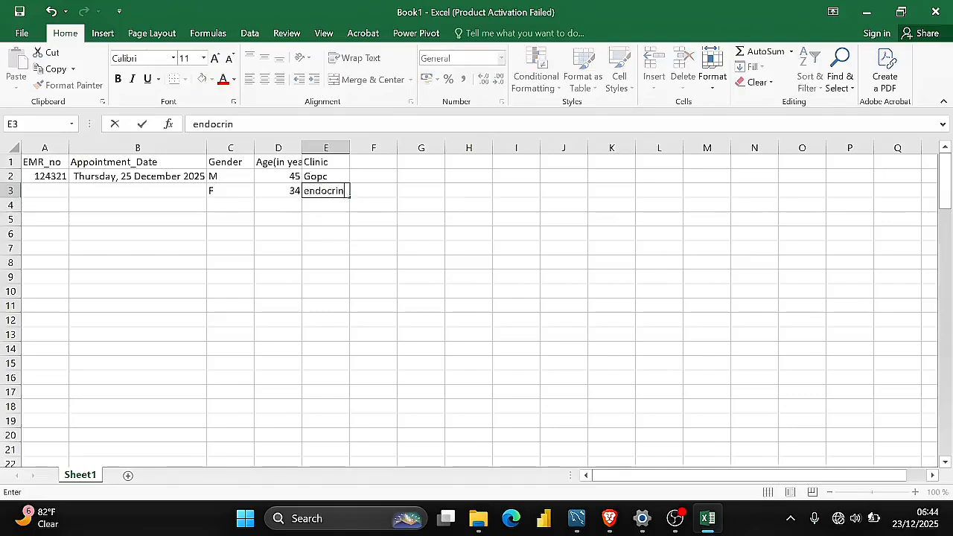
type("ology")
key("Return")
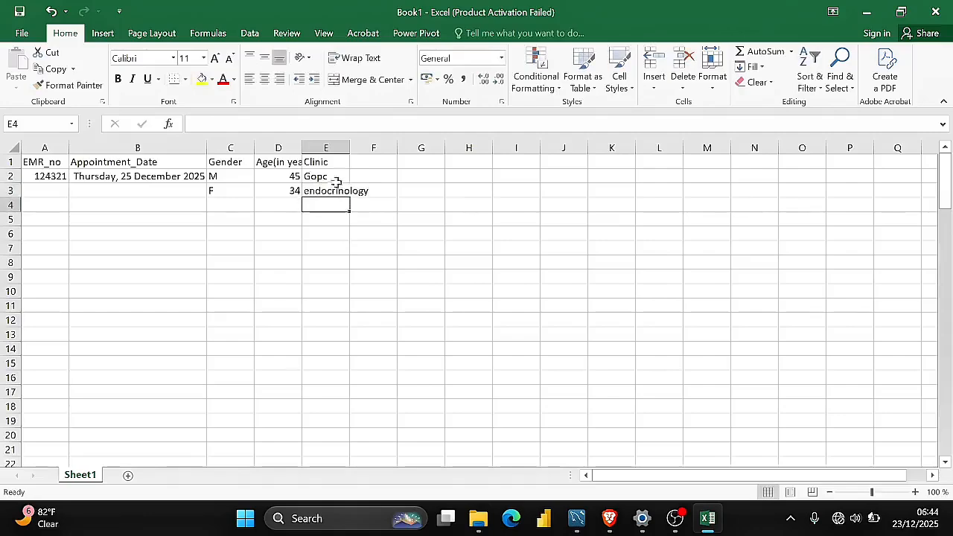
double_click(349, 145)
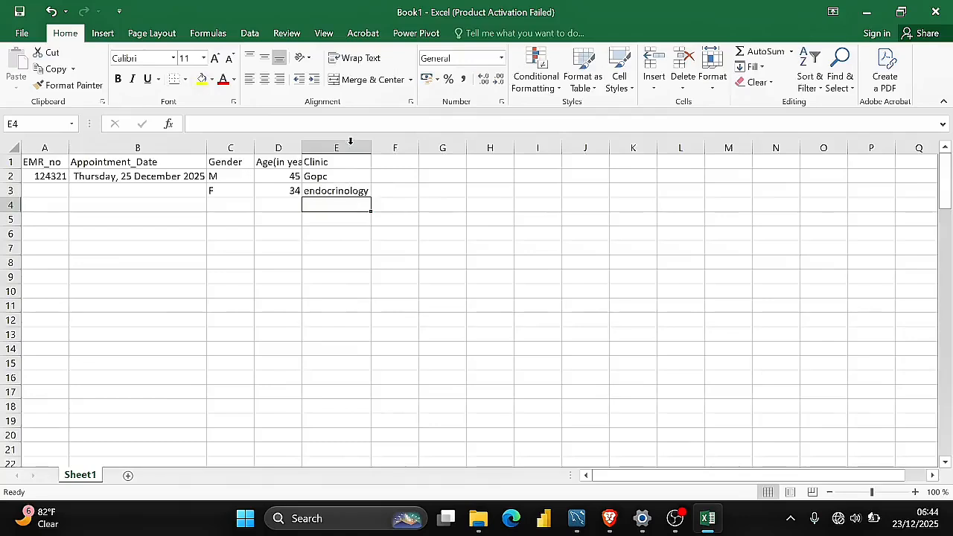
Enter the column header "Visit_Type" in cell F1, beside the Clinic header
left_click(385, 162)
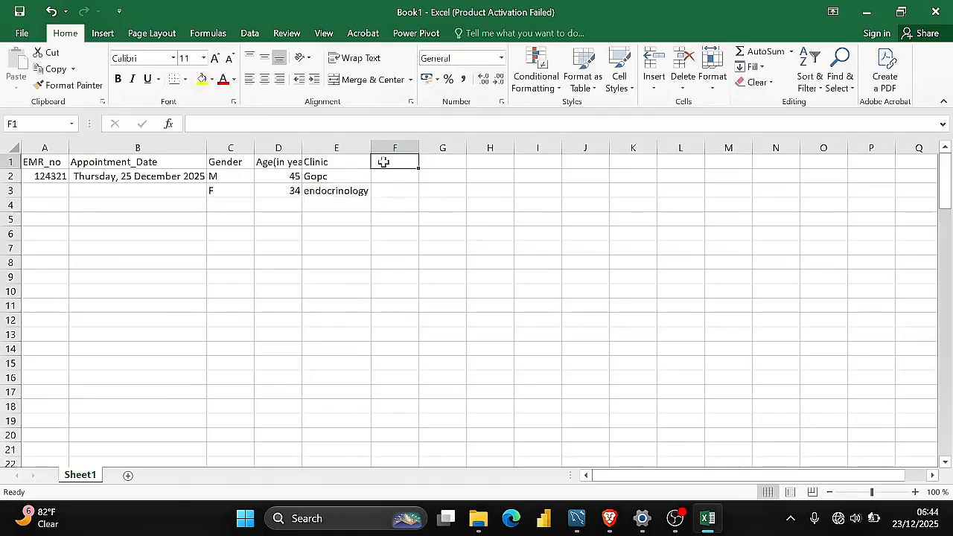
type("Visit")
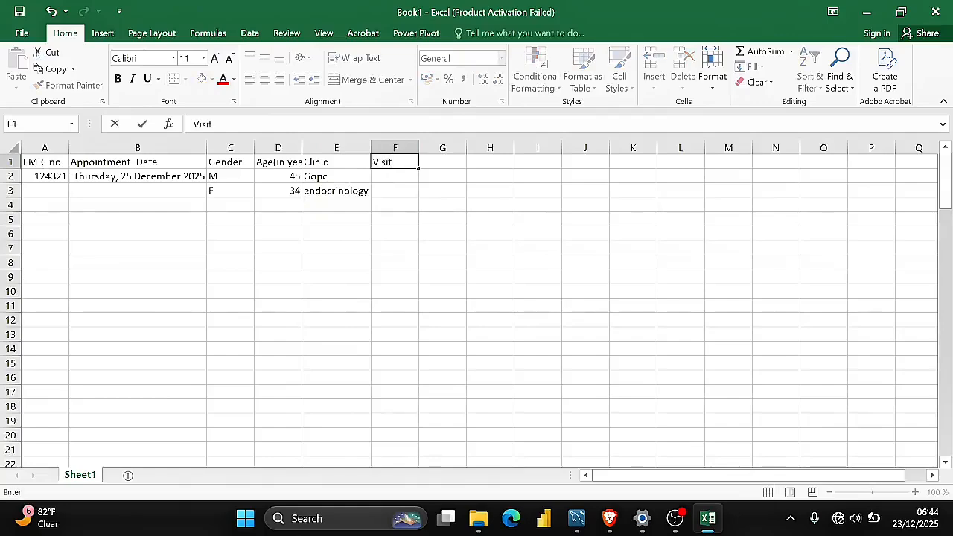
type("_Type")
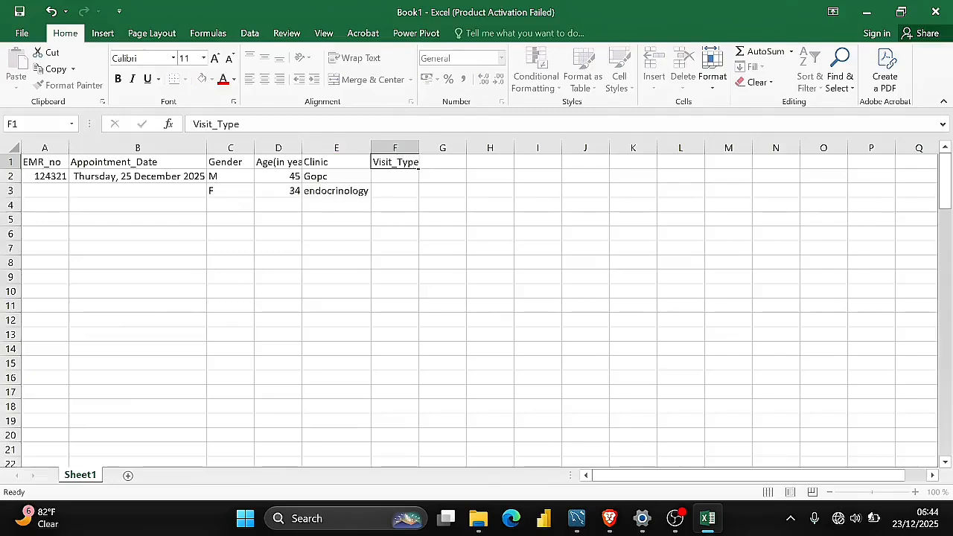
Enter the sample visit types "new" in cell F2 and "follow_up" in cell F3
left_click(395, 176)
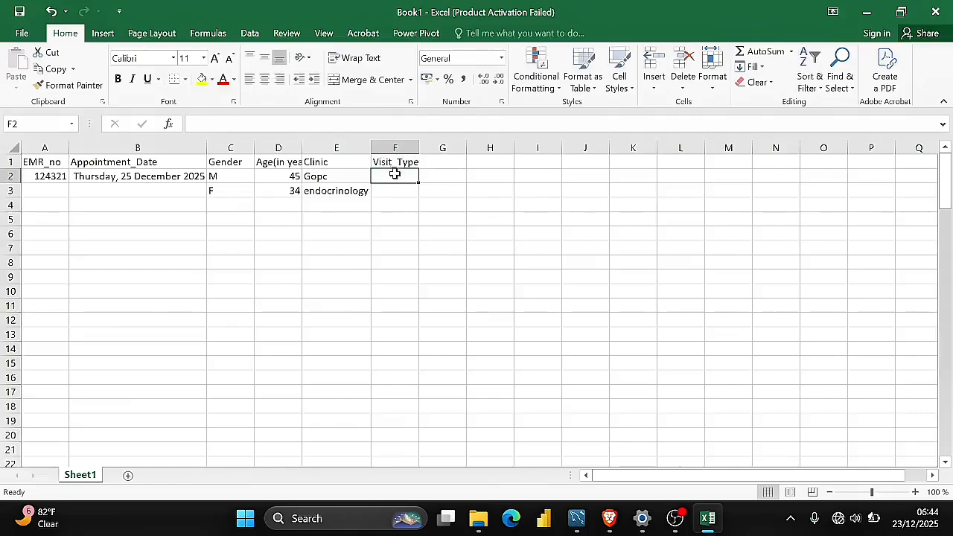
type("new")
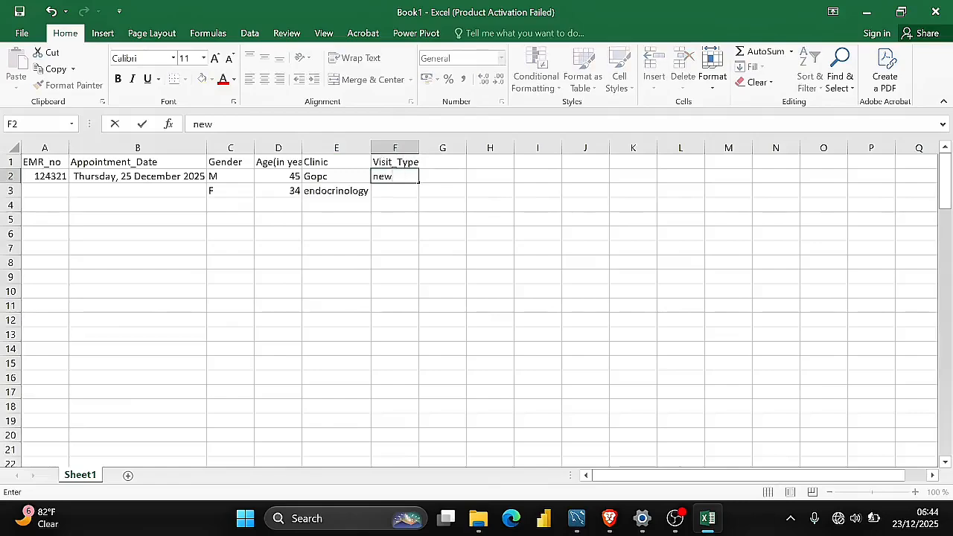
key("Return")
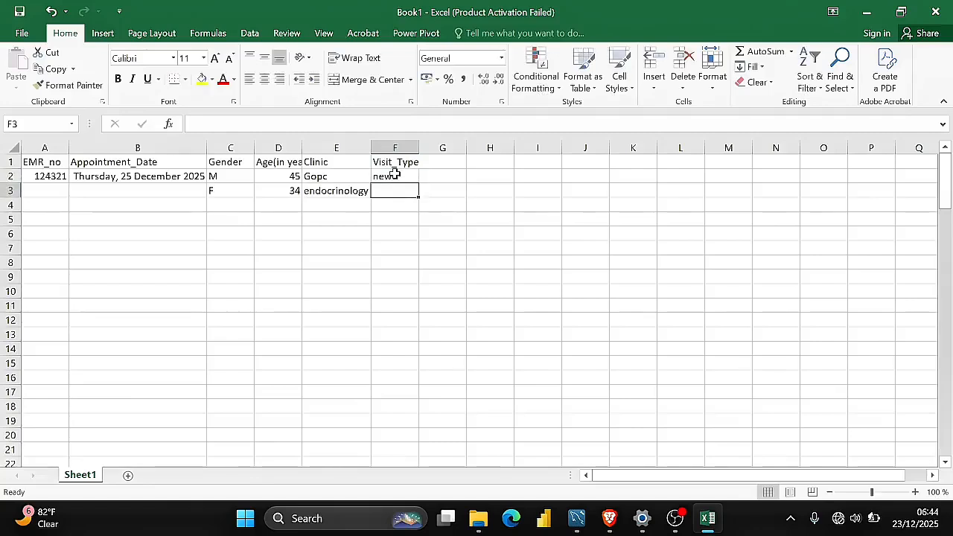
type("return")
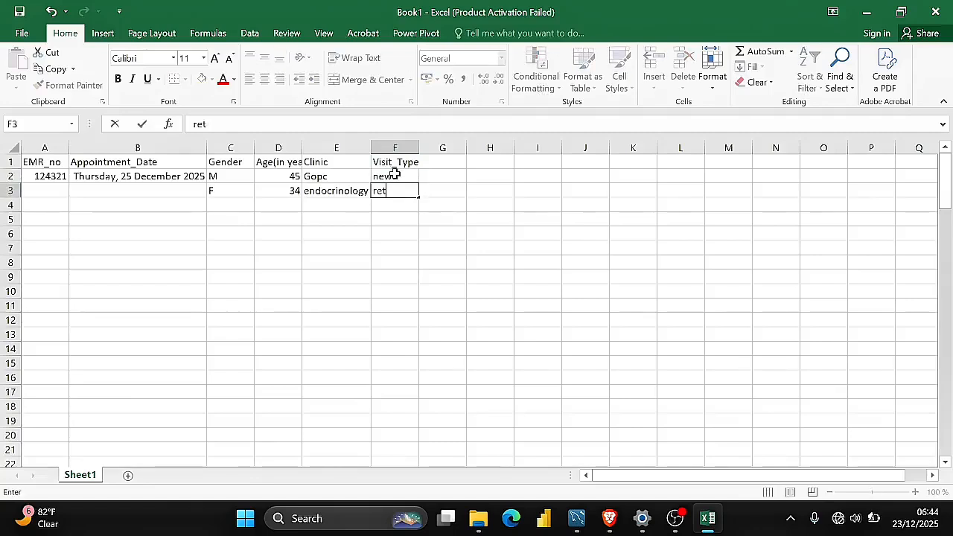
key("BackSpace")
key("BackSpace")
key("BackSpace")
key("BackSpace")
key("BackSpace")
key("BackSpace")
type("folow")
key("BackSpace")
key("BackSpace")
type("low_up")
key("Return")
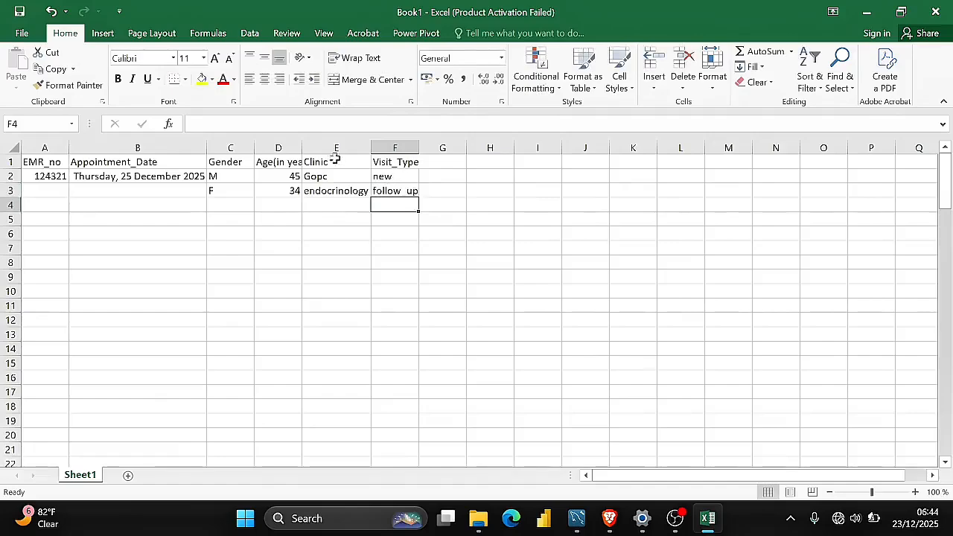
Replace the underscore in cell F3's visit type with a hyphen so it reads "follow-up"
left_click(394, 189)
key("F2")
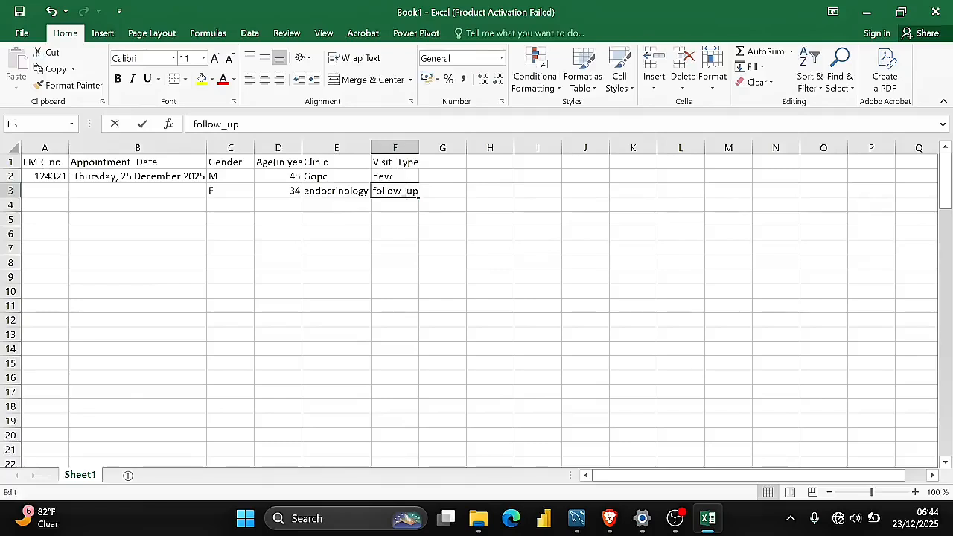
key("Left")
key("Left")
key("BackSpace")
type("-")
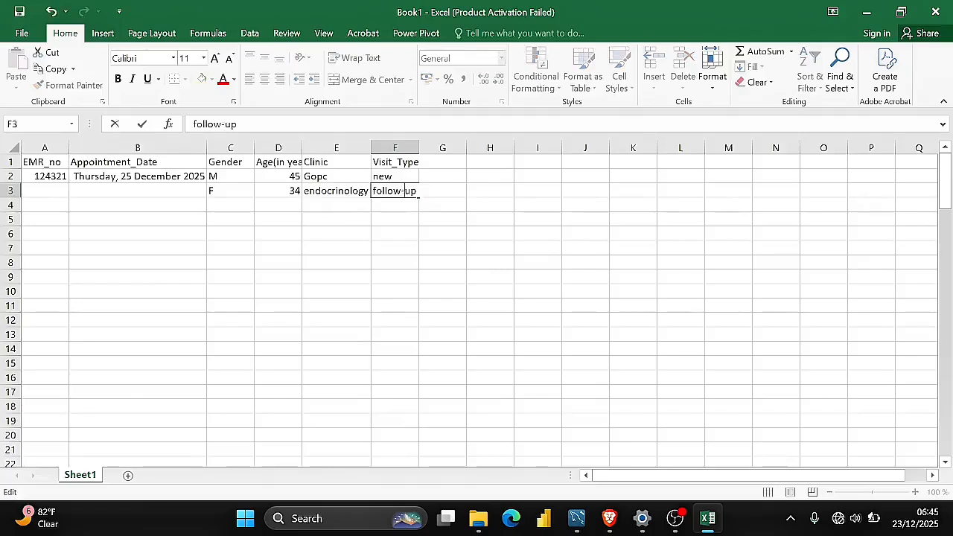
left_click(393, 205)
Apply the Text number format to the whole Clinic column (E) and the whole Visit_Type column (F)
left_click(338, 147)
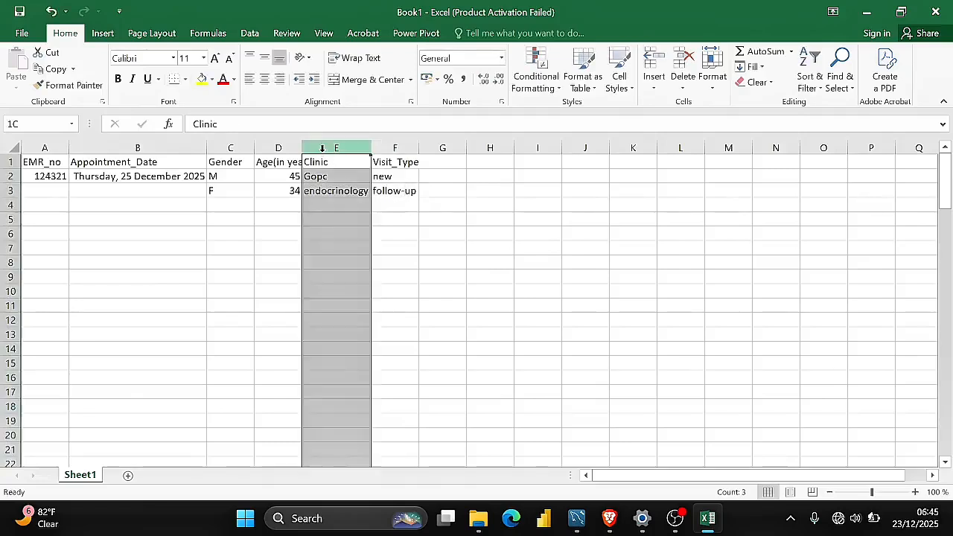
left_click(502, 58)
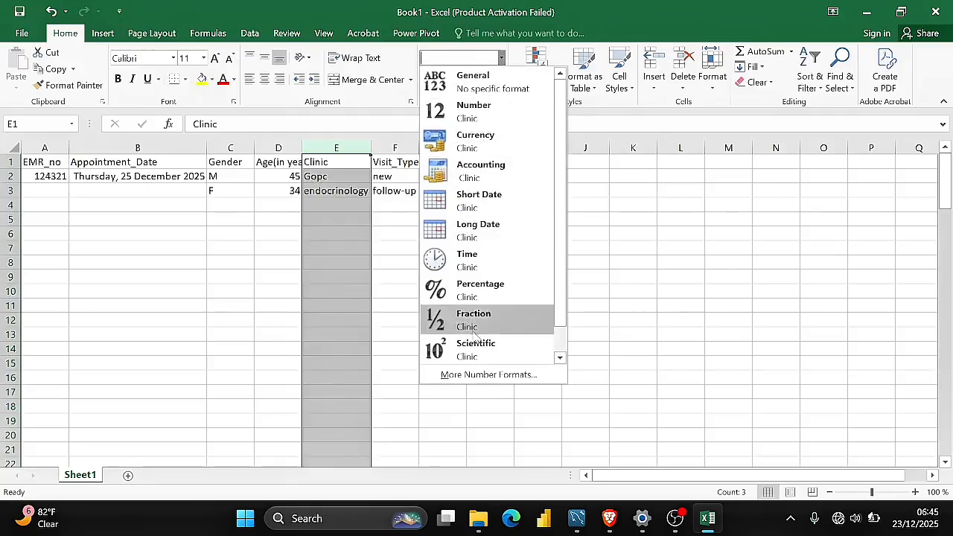
left_click(560, 356)
left_click(502, 349)
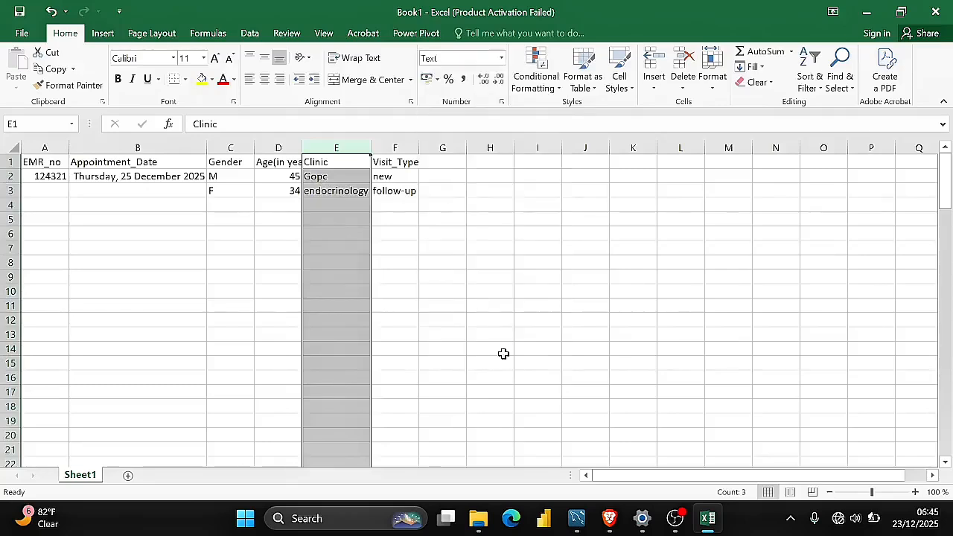
left_click(393, 147)
left_click(501, 58)
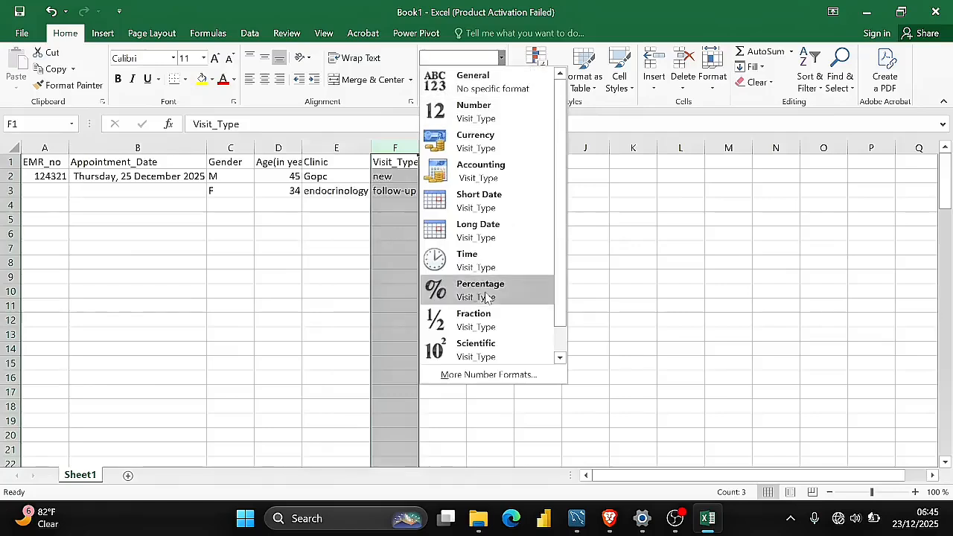
left_click(560, 357)
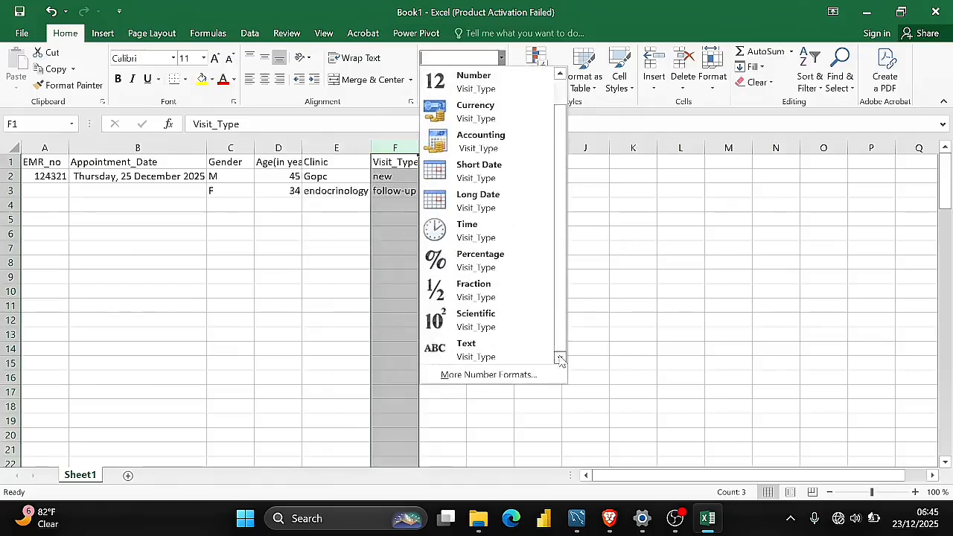
left_click(513, 357)
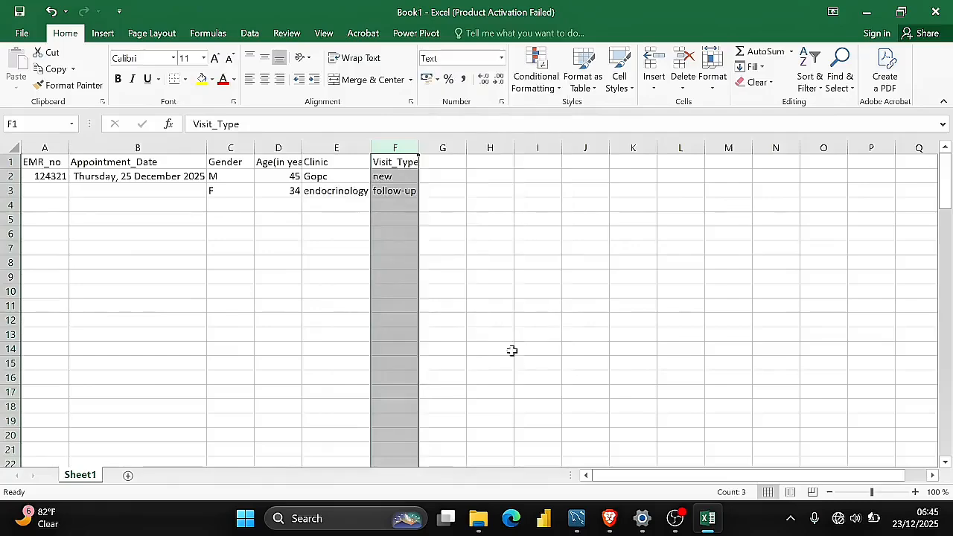
left_click(377, 283)
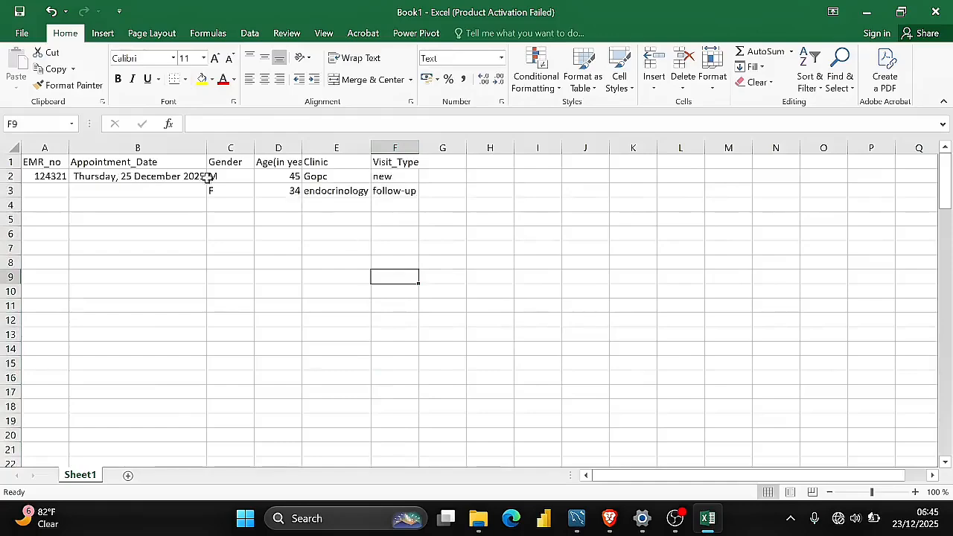
Check the number format of each column in turn, from EMR_no in column A through Visit_Type in column F
left_click(47, 148)
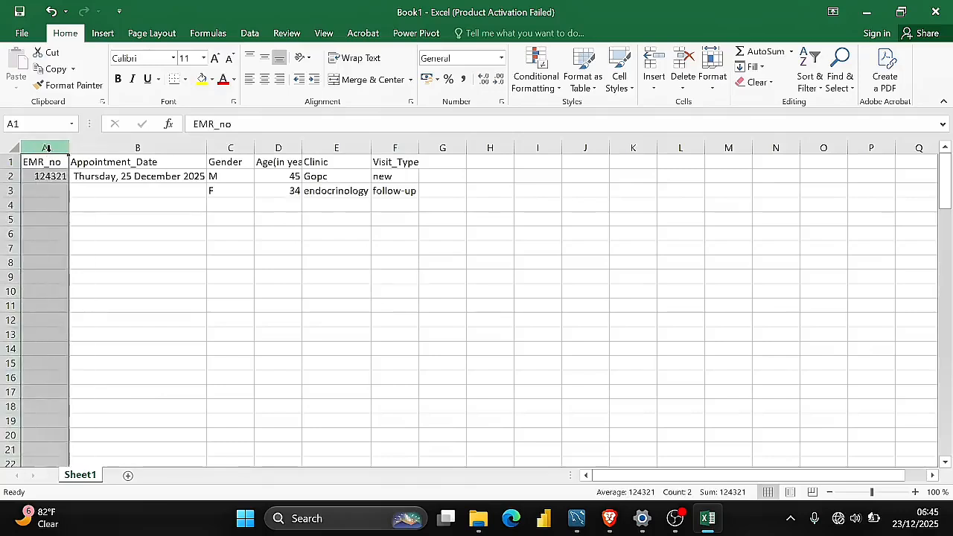
left_click(97, 147)
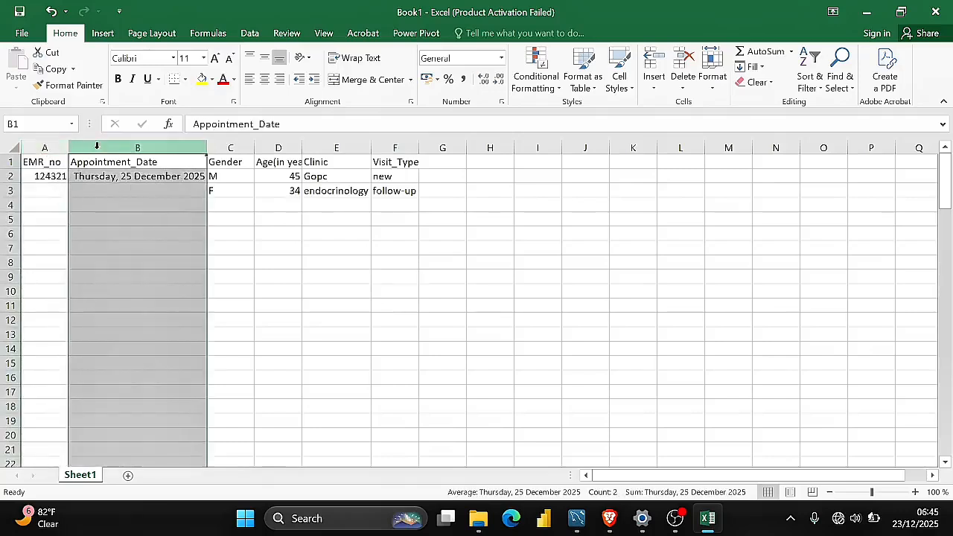
left_click(221, 143)
left_click(283, 147)
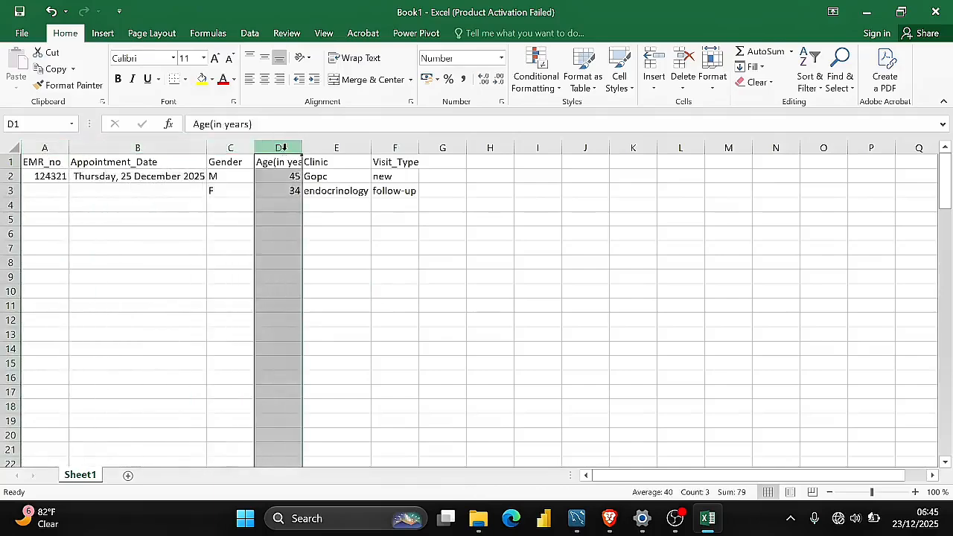
left_click(333, 148)
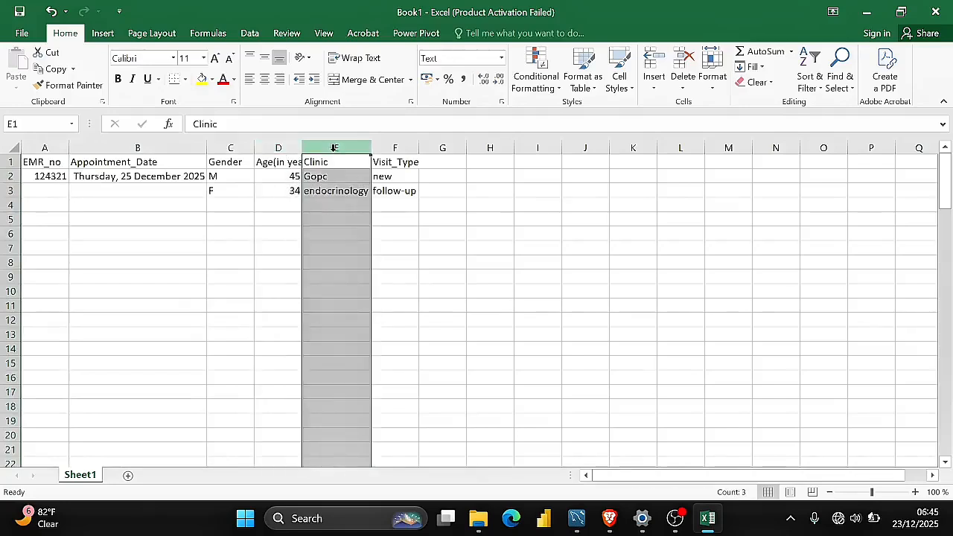
left_click(386, 145)
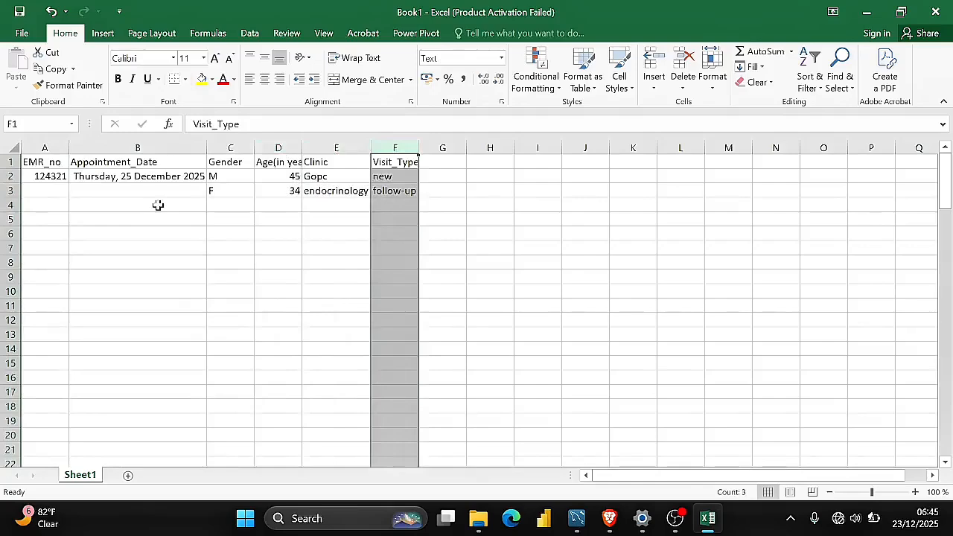
left_click(41, 187)
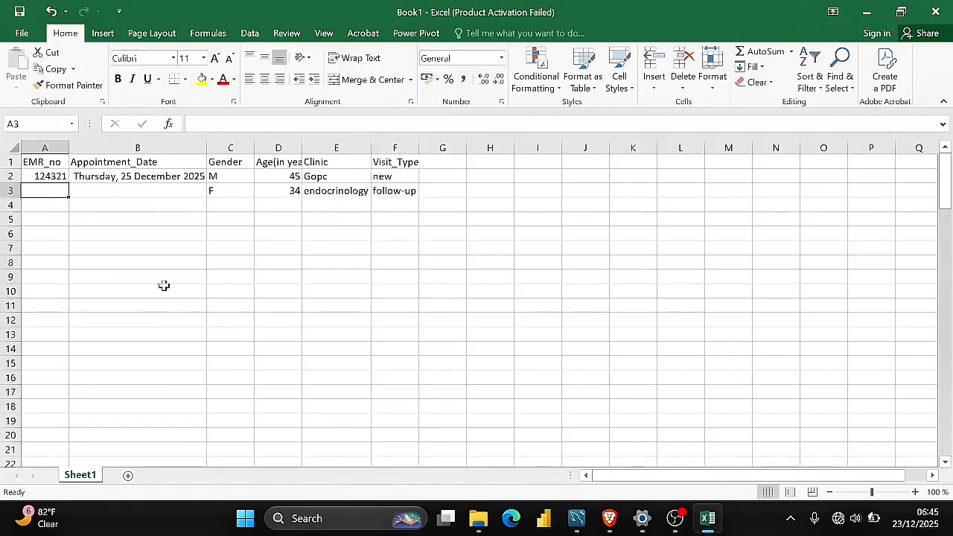
scroll(344, 272, "down", 1)
scroll(344, 272, "up", 1)
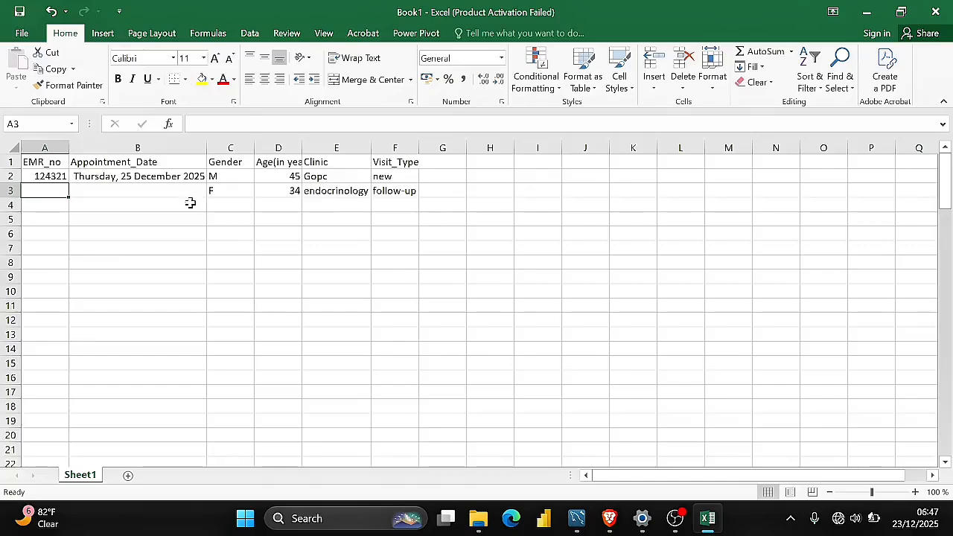
Save the workbook as "how to enter data correctly" in the EXCEL FOR DATA ANALYTICS TUTORIAL folder under Documents
left_click(22, 33)
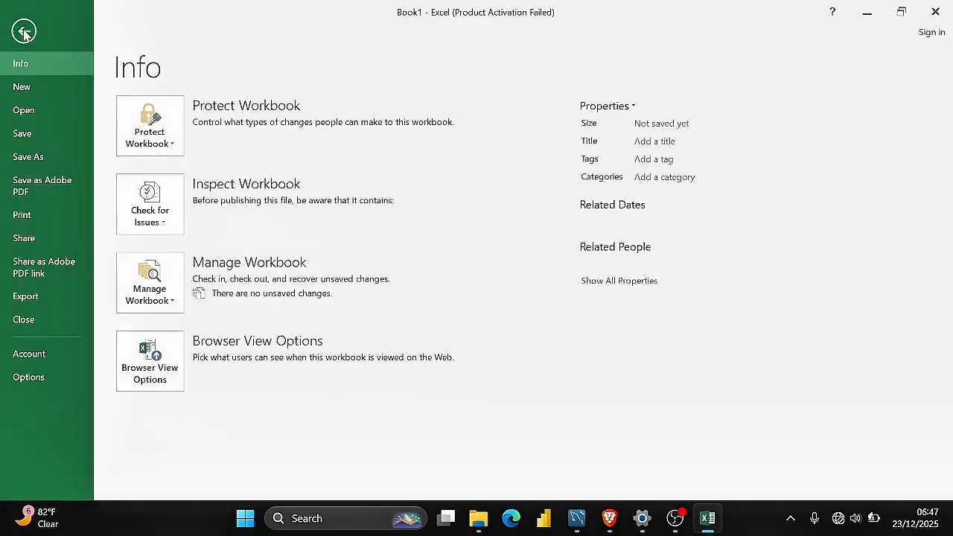
left_click(46, 159)
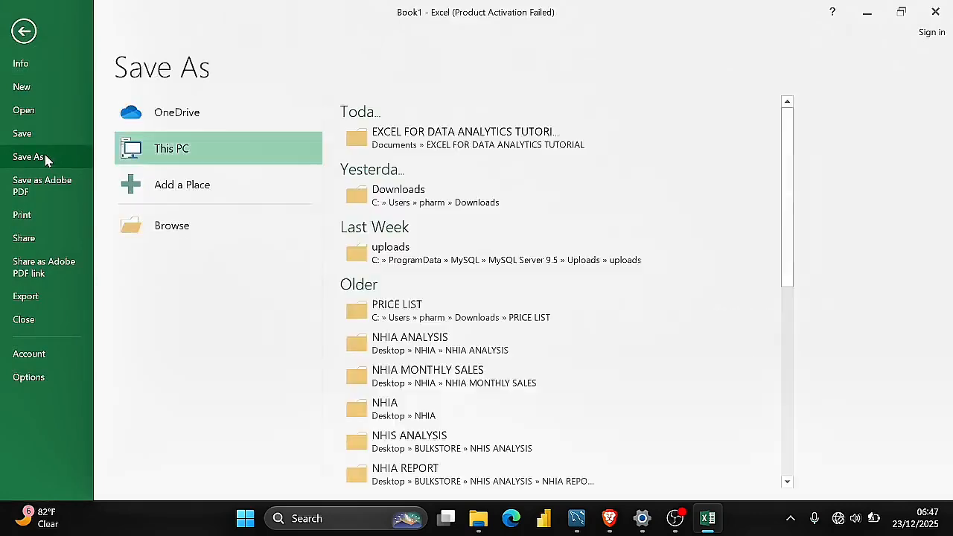
left_click(171, 226)
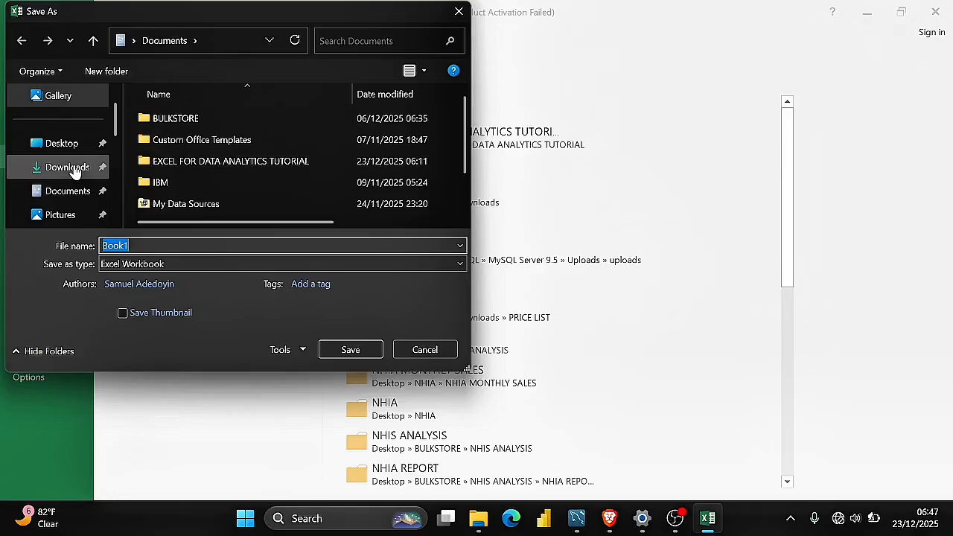
left_click(75, 194)
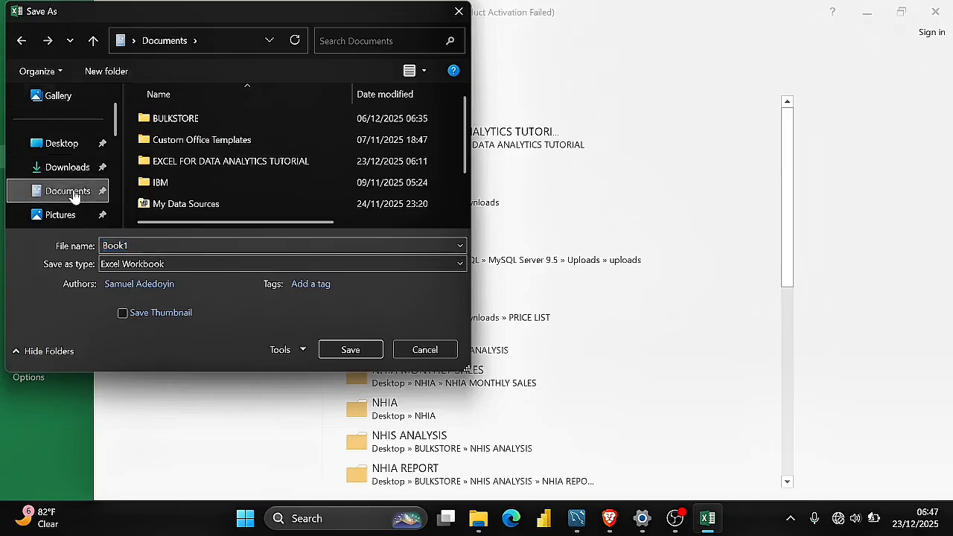
double_click(173, 161)
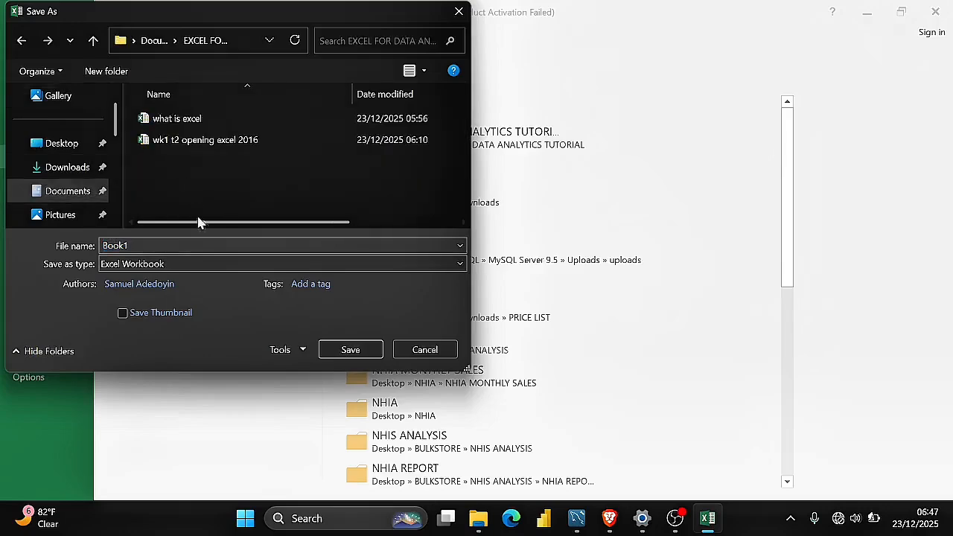
double_click(125, 245)
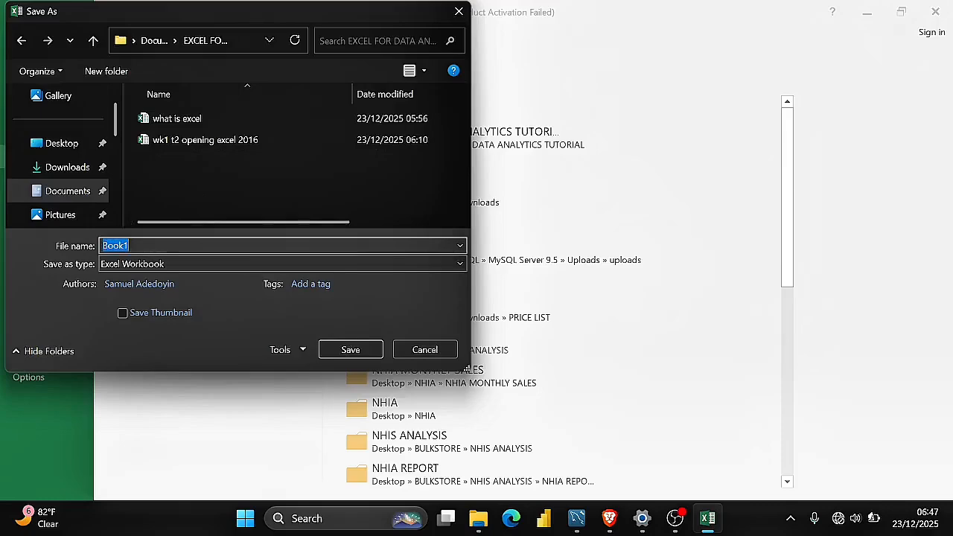
type("how to ")
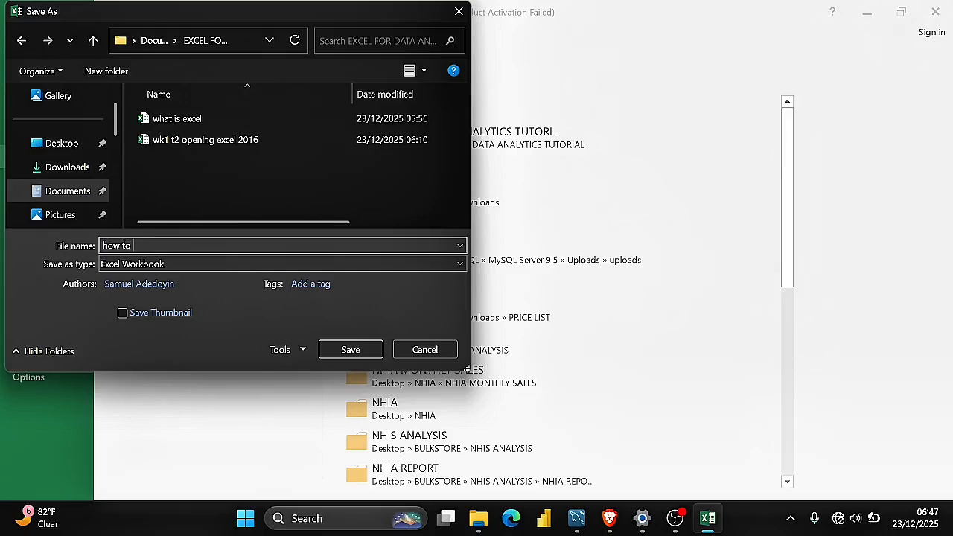
type("enter data correctly")
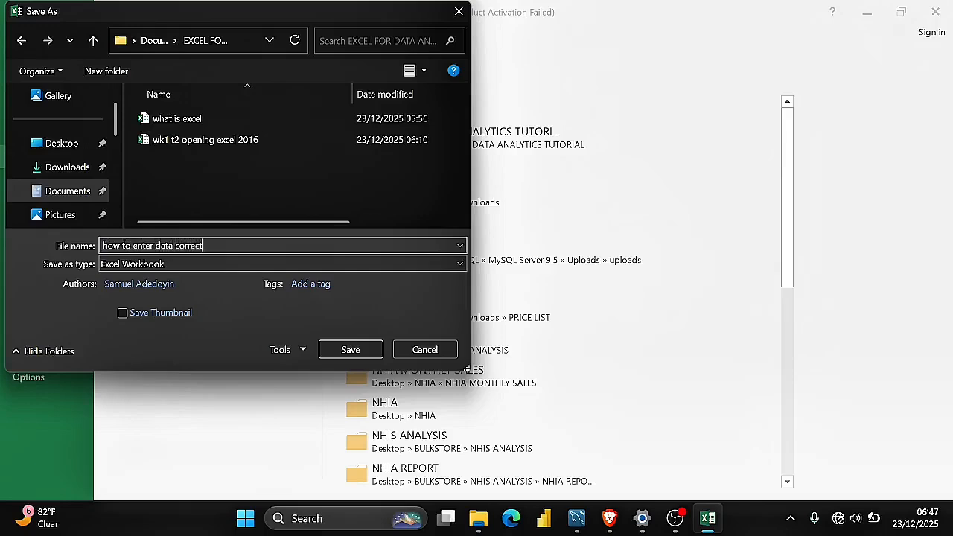
left_click(330, 351)
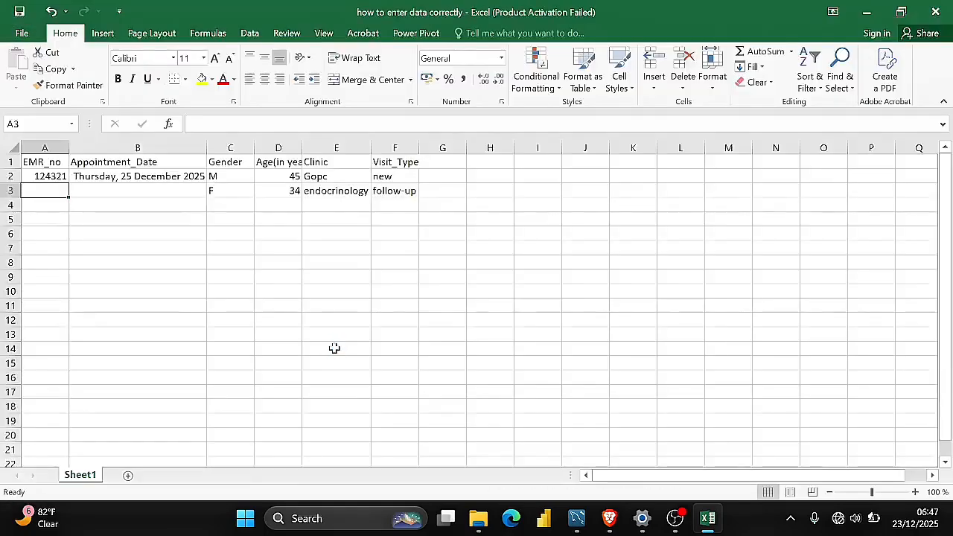
Save the workbook again under its current name and in the same folder
left_click(200, 289)
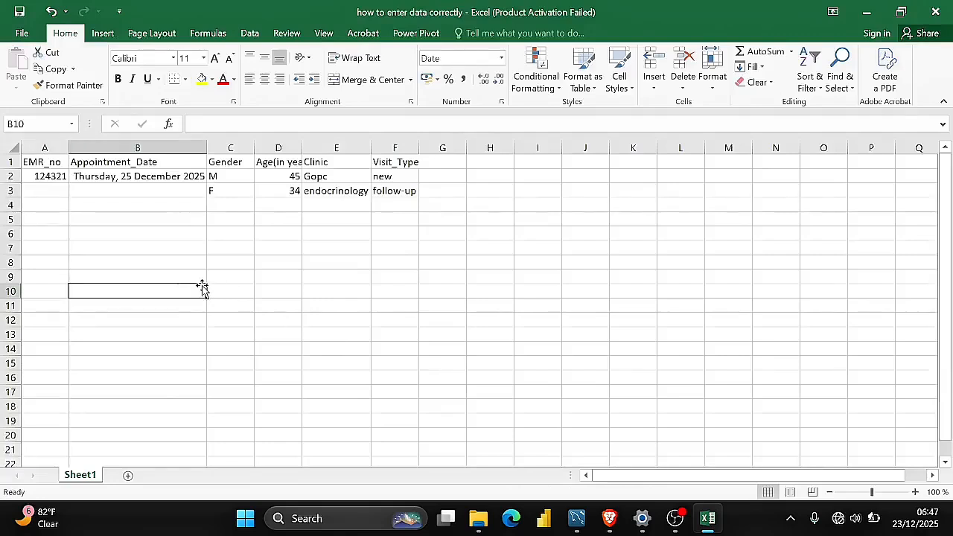
left_click(22, 33)
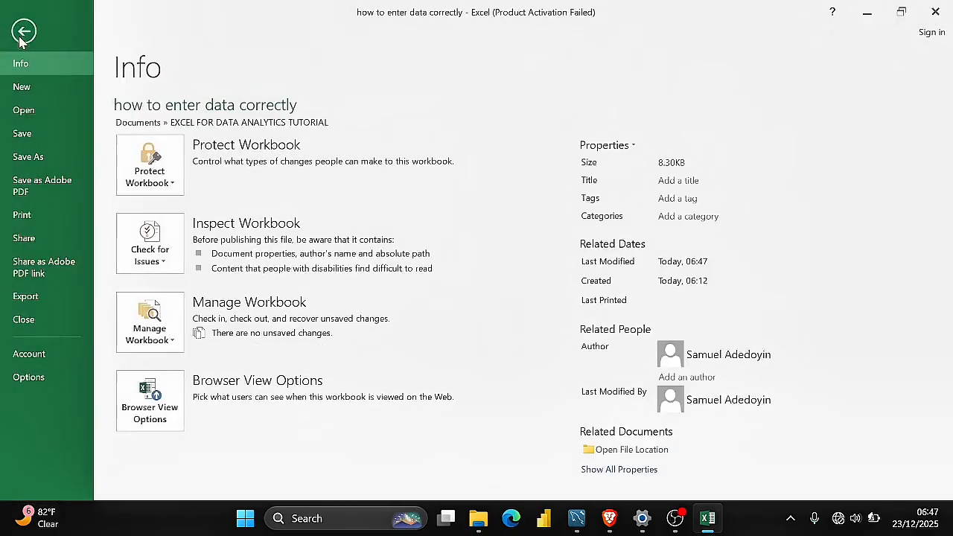
left_click(24, 132)
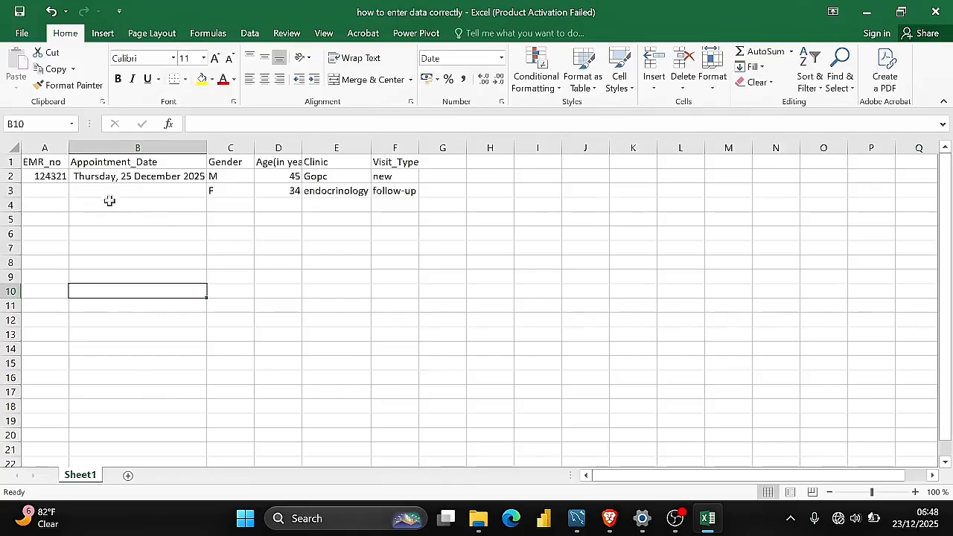
left_click(34, 148)
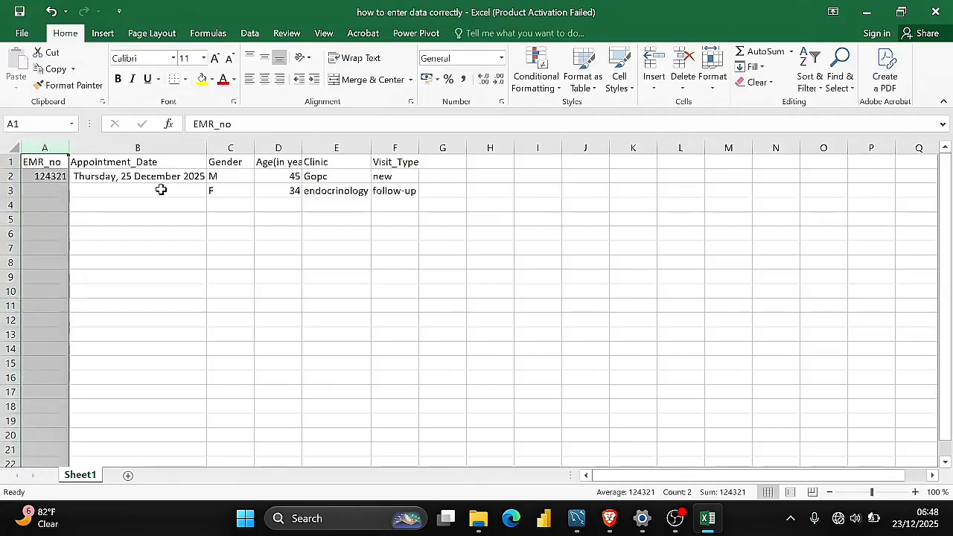
left_click(182, 218)
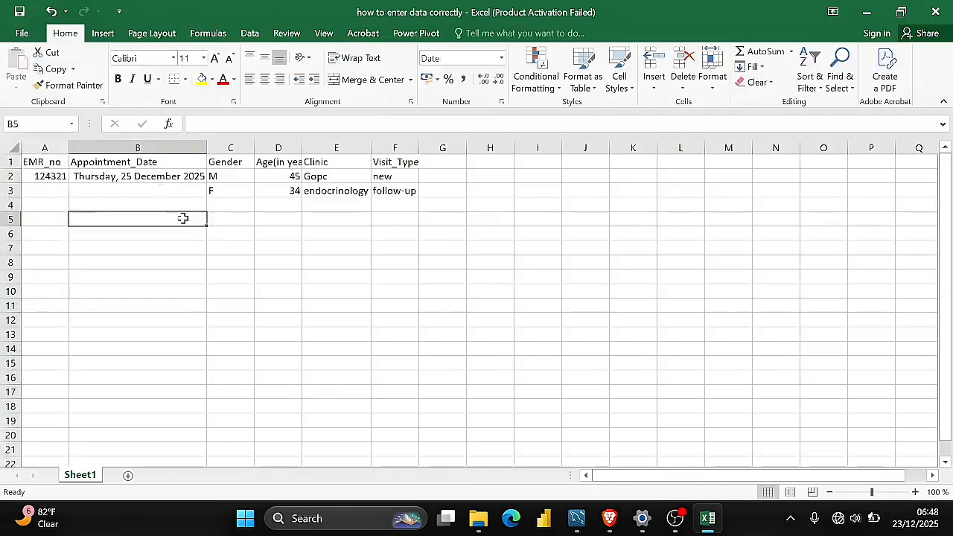